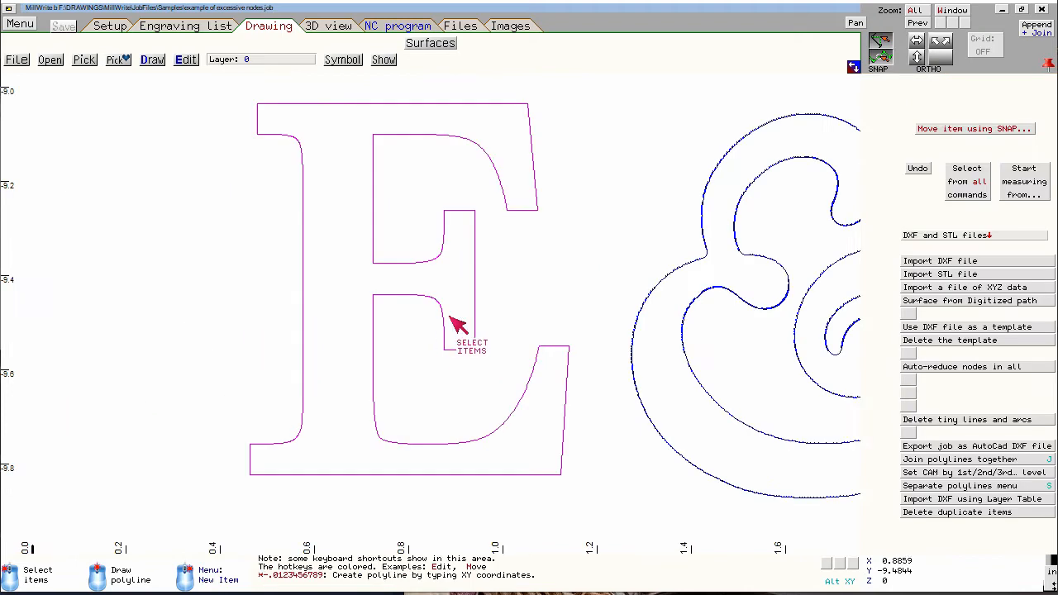
- Select the letter E outline and examine the node spacing along the curve of its middle arm
scroll(444, 329, up, 2)
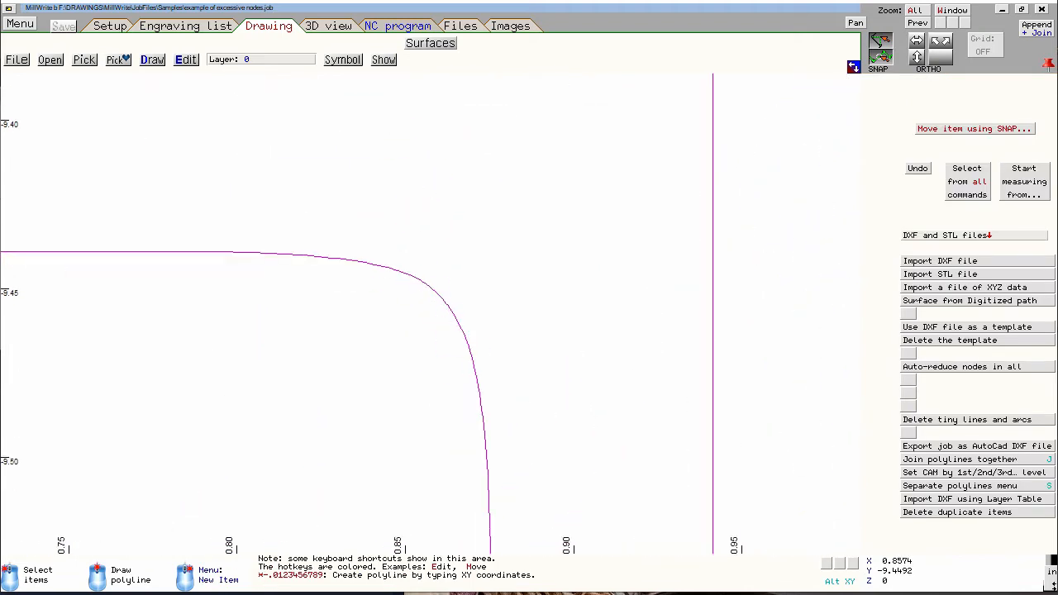
click(436, 288)
scroll(436, 287, up, 5)
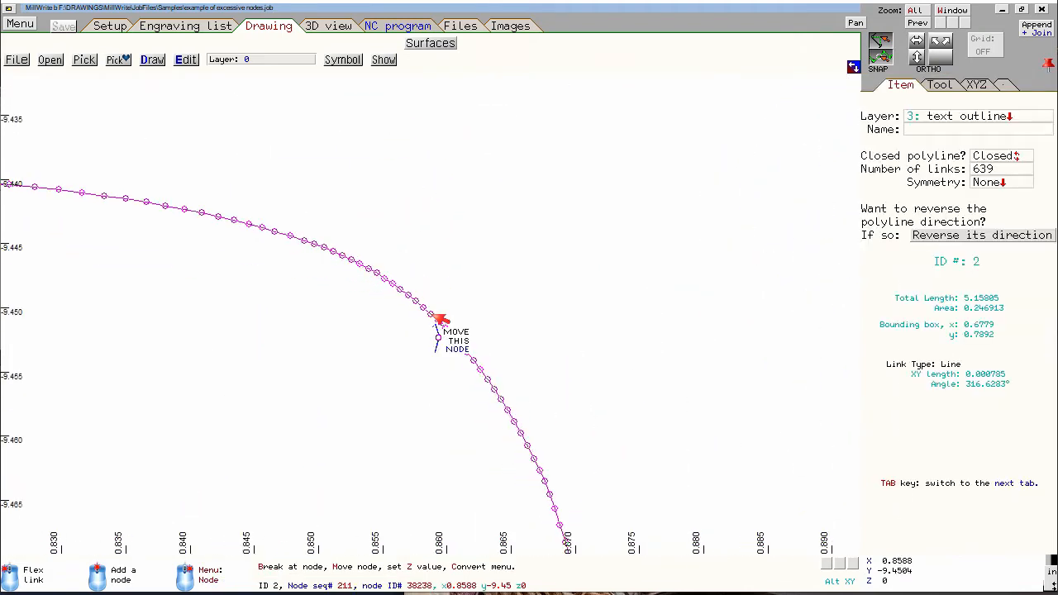
scroll(440, 320, up, 3)
scroll(441, 320, up, 2)
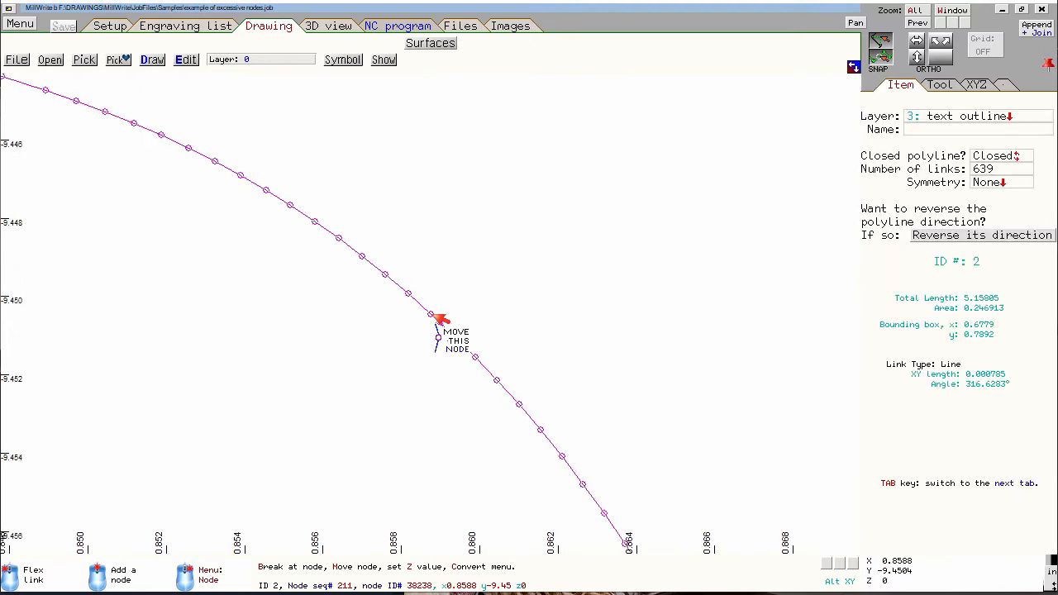
- Measure the distance between two adjacent nodes on the curve of the E's middle arm
click(467, 273)
right_click(468, 273)
click(465, 270)
click(322, 227)
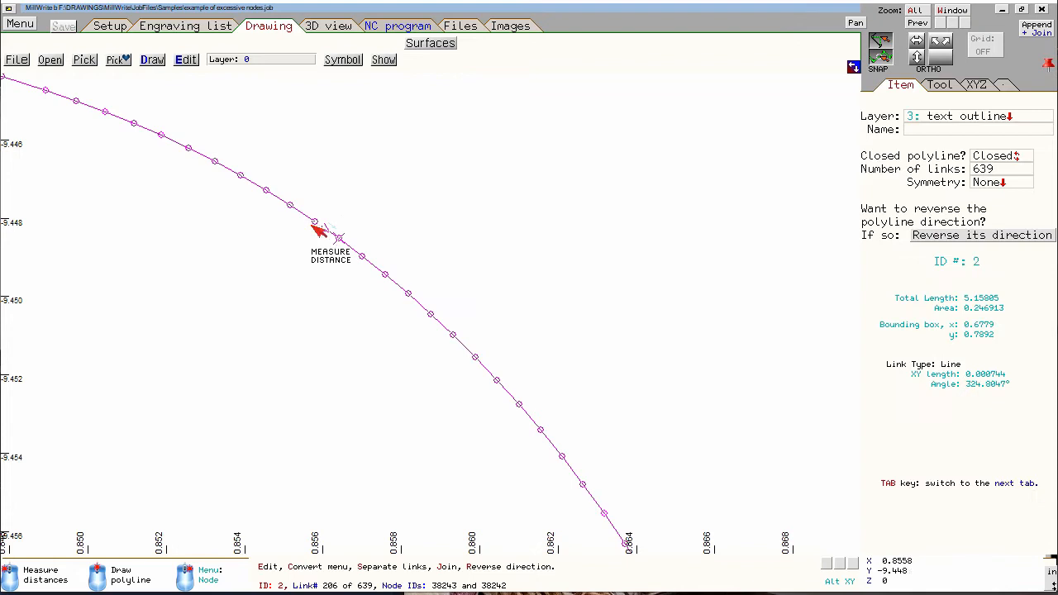
click(319, 224)
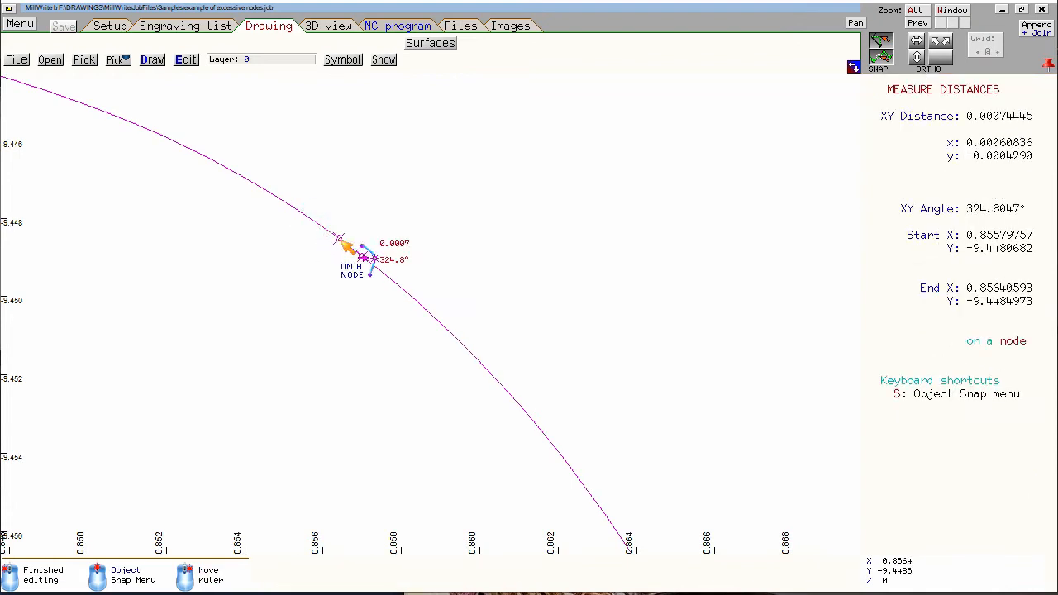
click(340, 240)
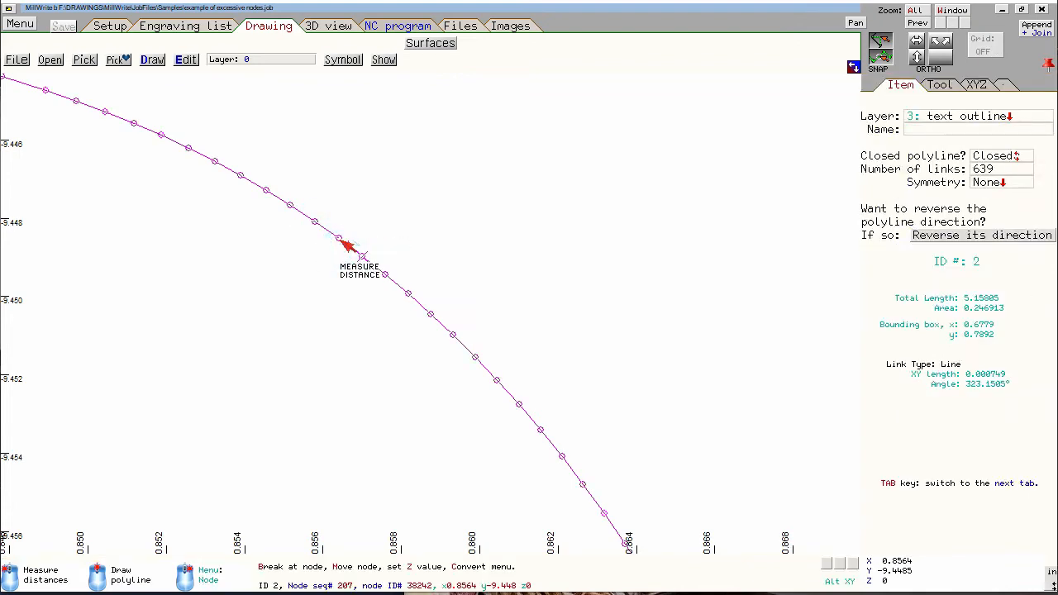
scroll(436, 310, down, 10)
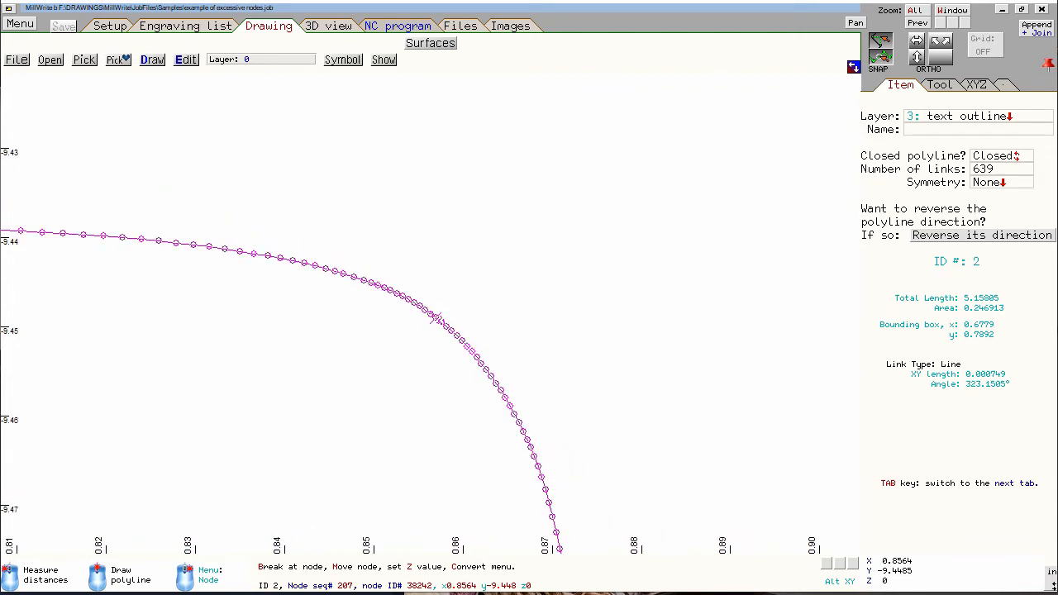
scroll(458, 457, down, 1)
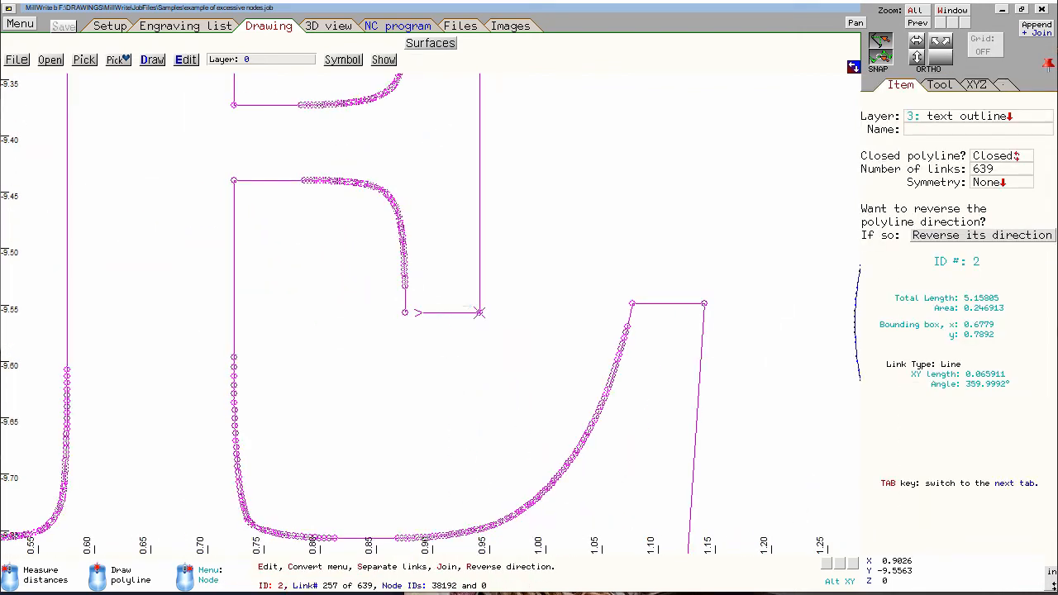
- Deselect the E and examine the curve at its lower inner corner up close
key(Escape)
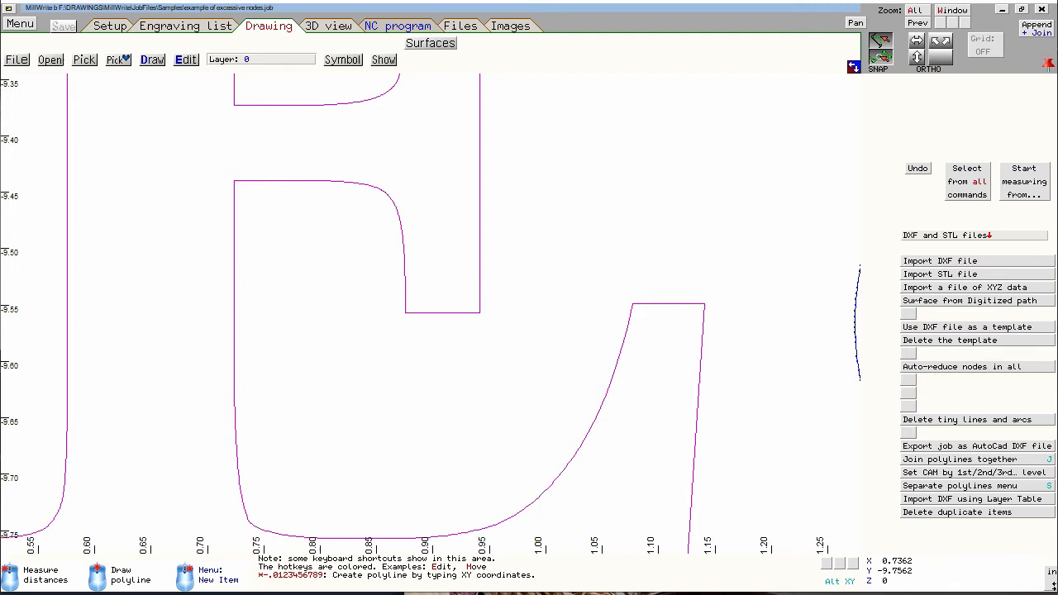
click(248, 530)
scroll(422, 306, up, 6)
scroll(384, 276, up, 2)
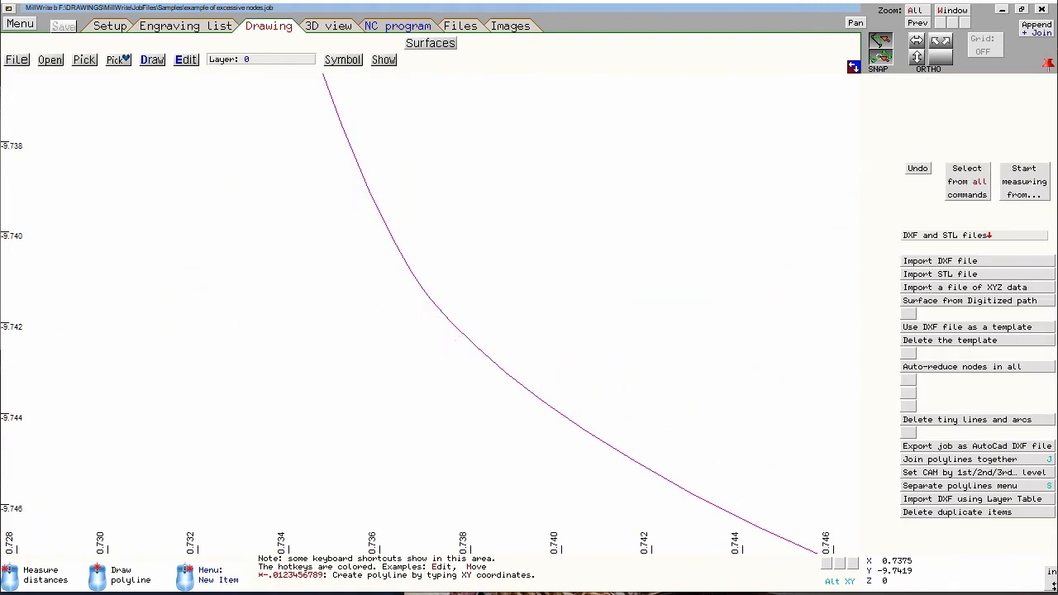
scroll(448, 321, down, 5)
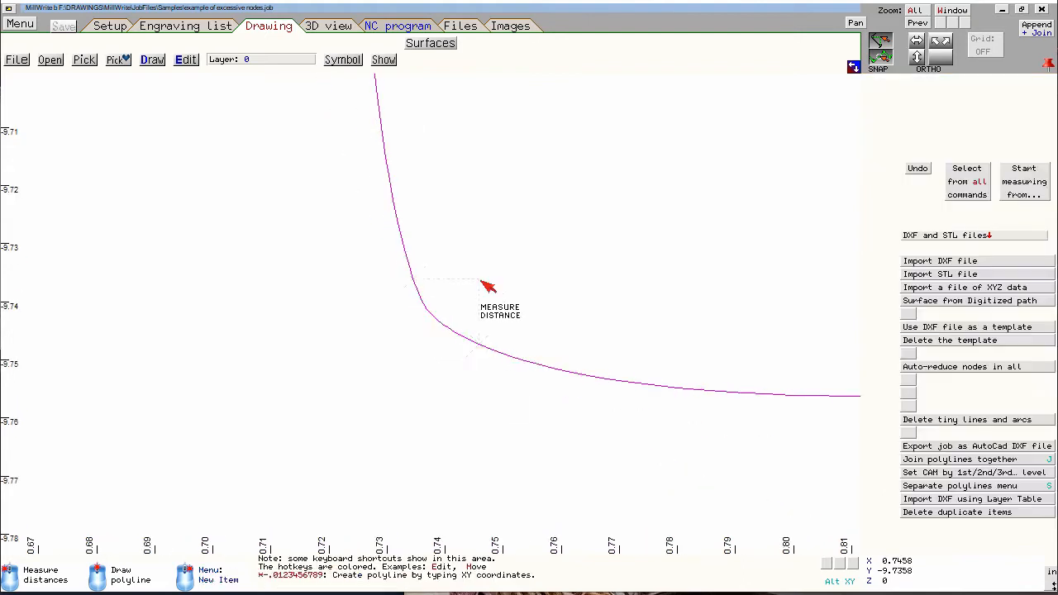
scroll(436, 324, down, 5)
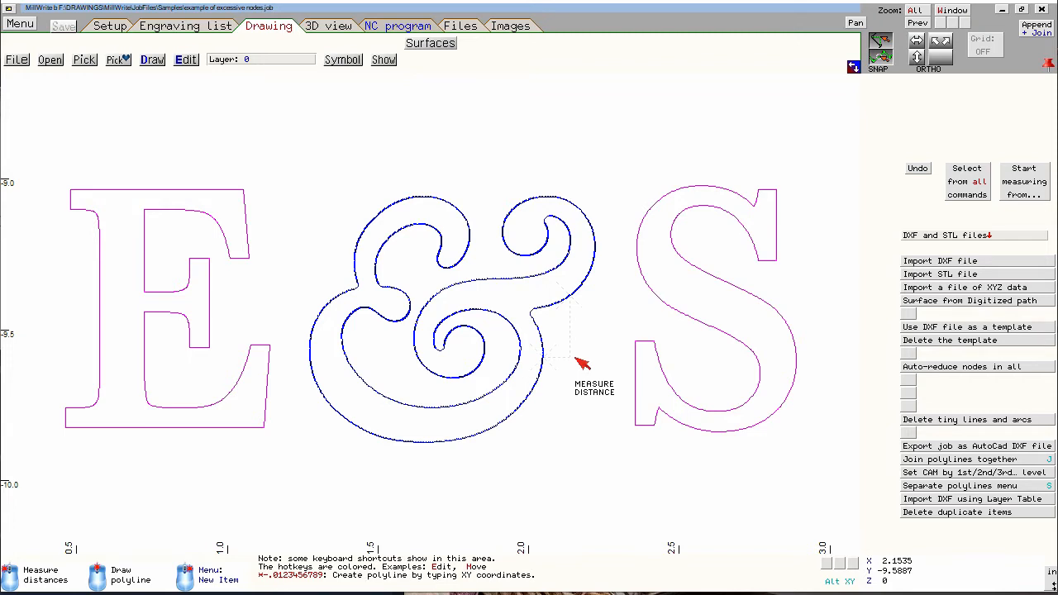
- Select the E, ampersand and S outlines in turn to check each one's number of links
click(249, 259)
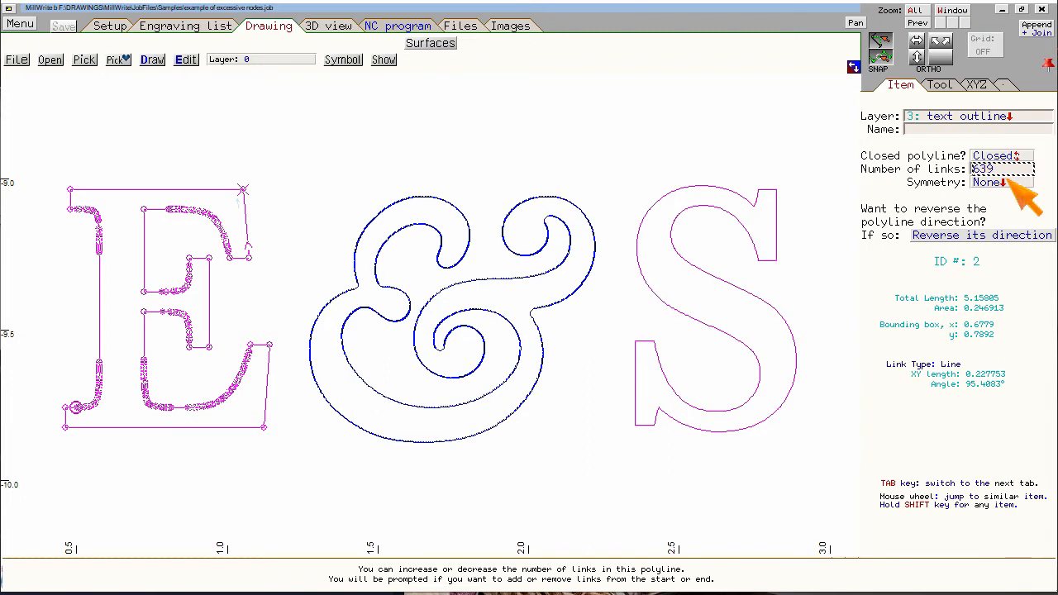
click(568, 196)
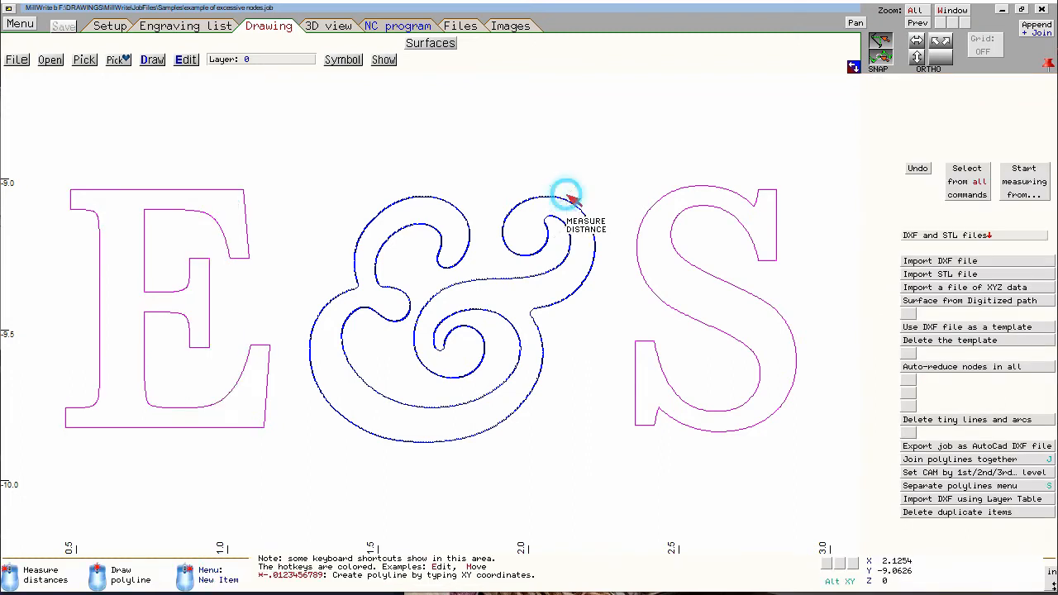
click(571, 201)
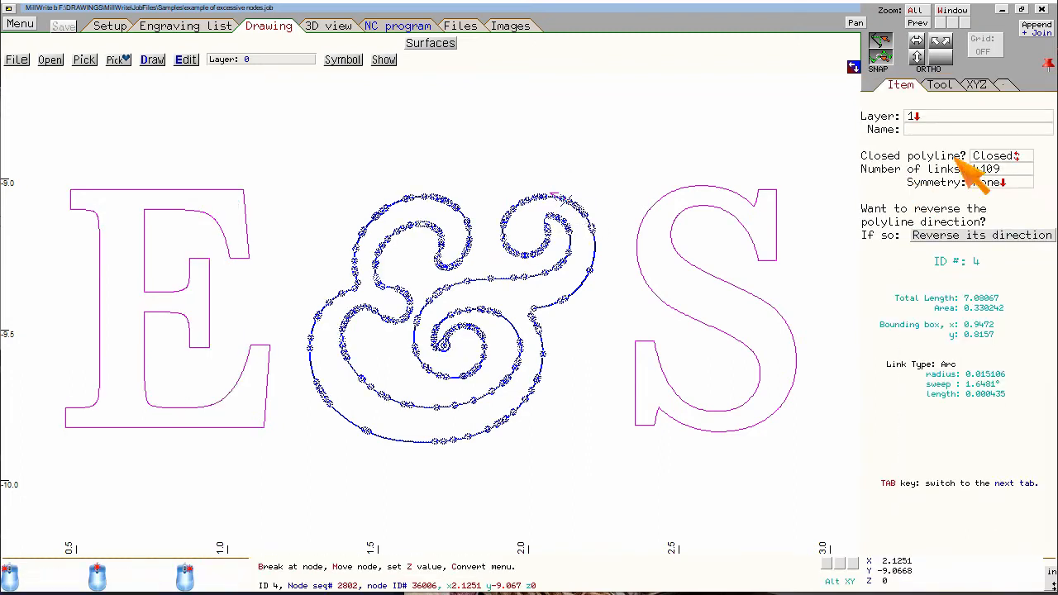
click(732, 200)
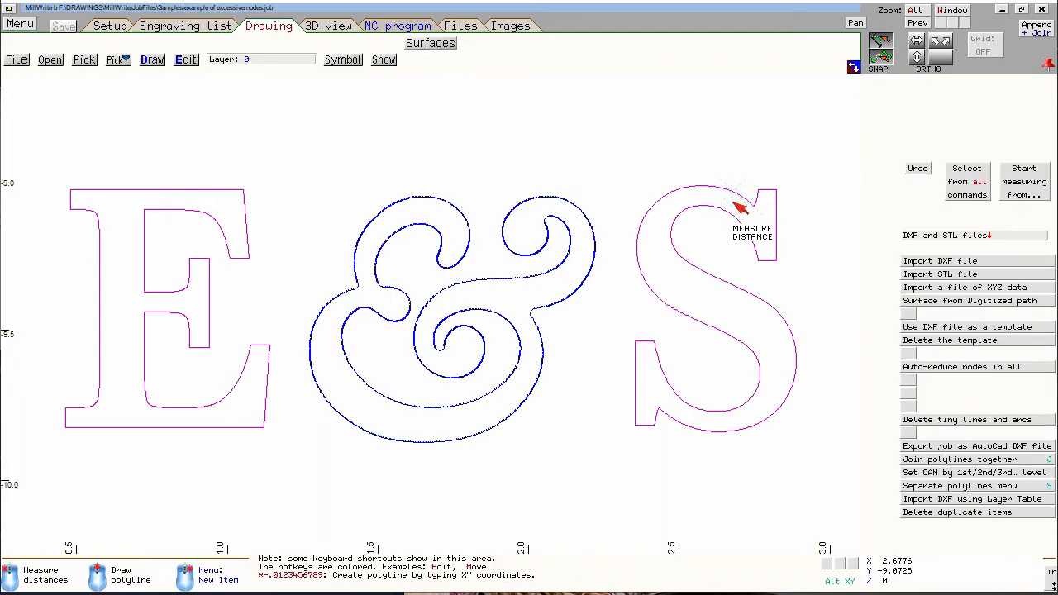
click(736, 196)
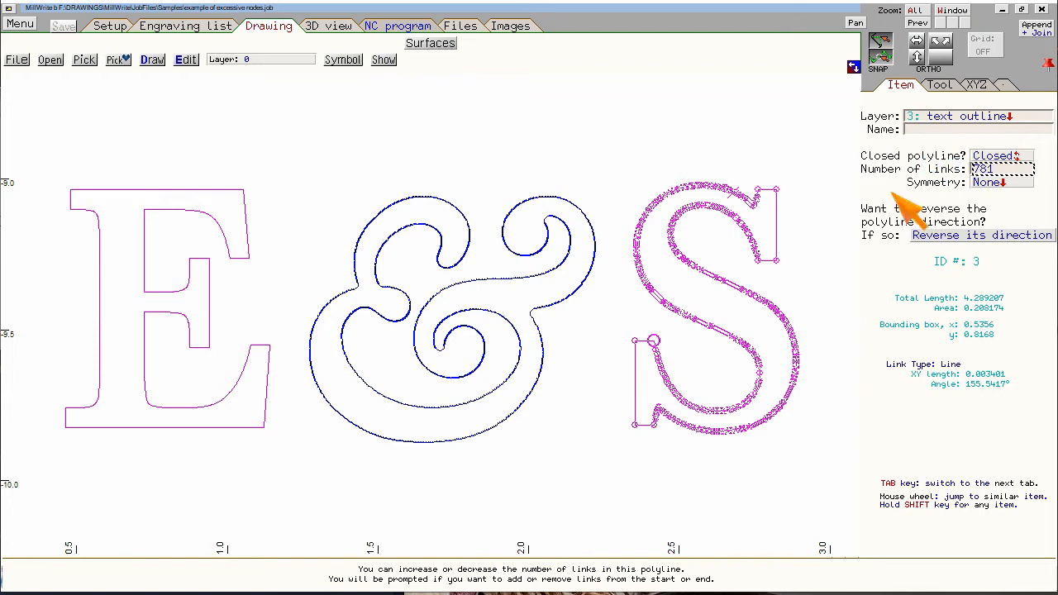
- Review the S outline's machining settings, keeping its usage as Pocket, and deselect it
click(939, 85)
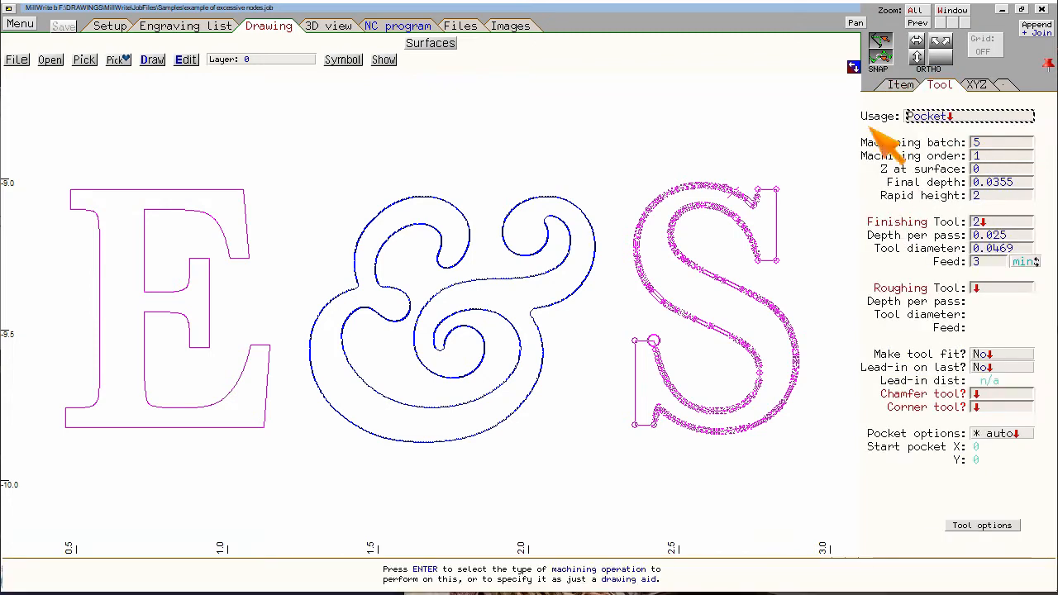
click(927, 116)
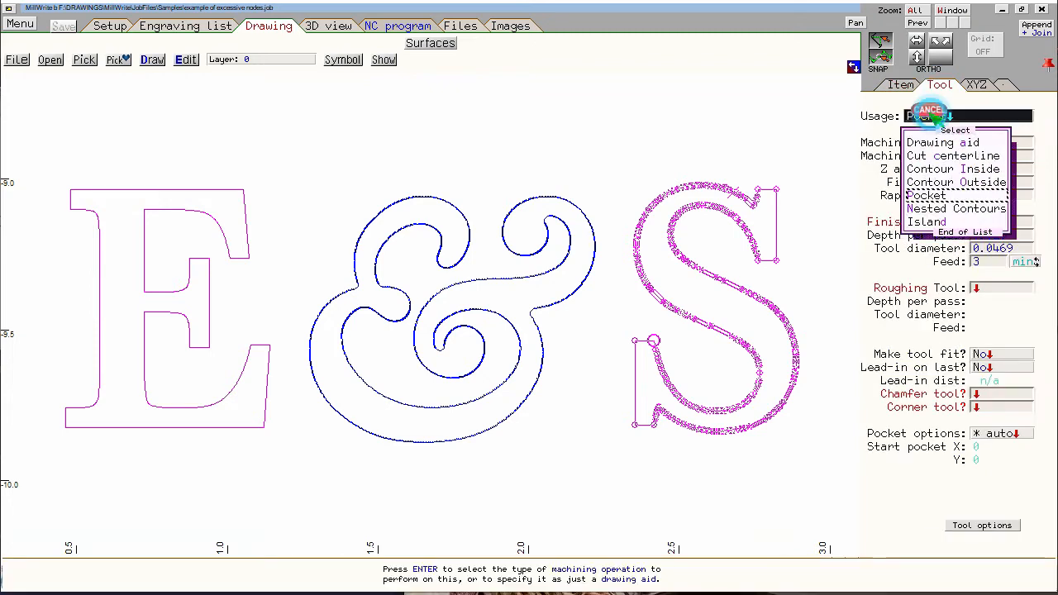
click(951, 196)
click(869, 307)
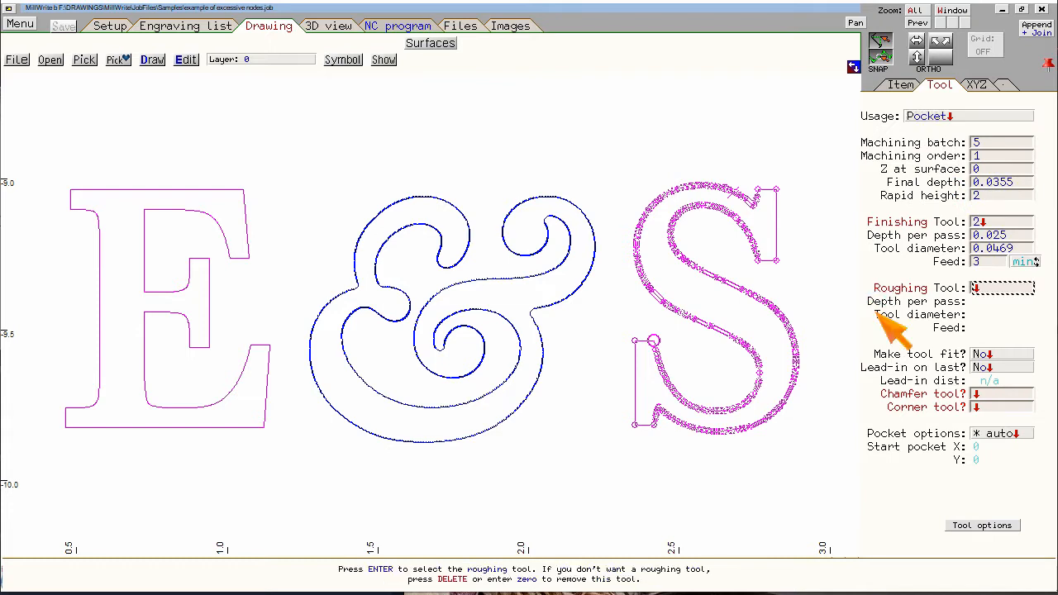
click(498, 144)
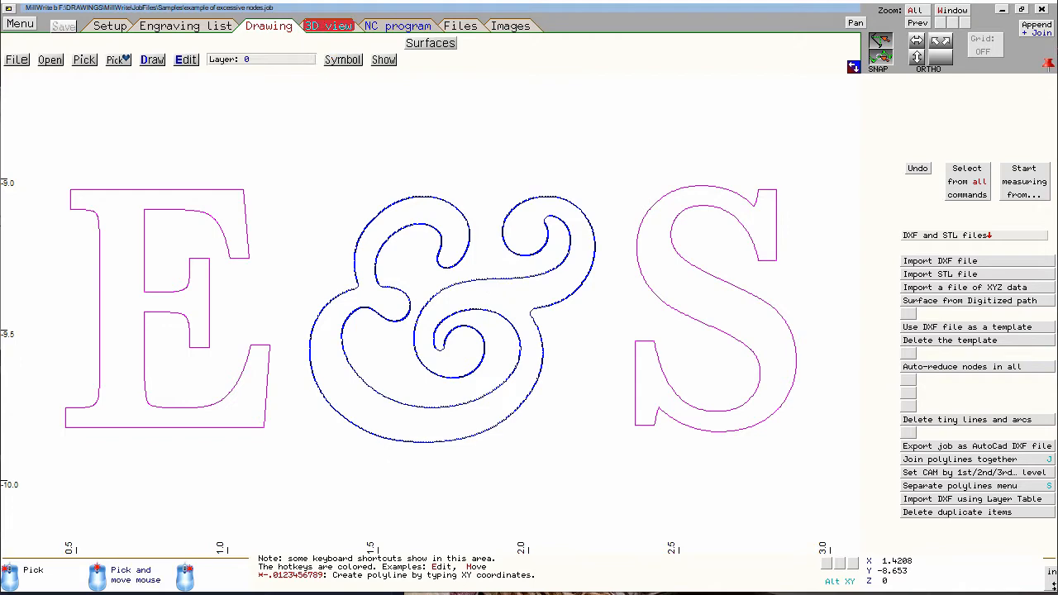
- View the pocketing tool paths in 3D and look through the generated NC program's moves
click(324, 26)
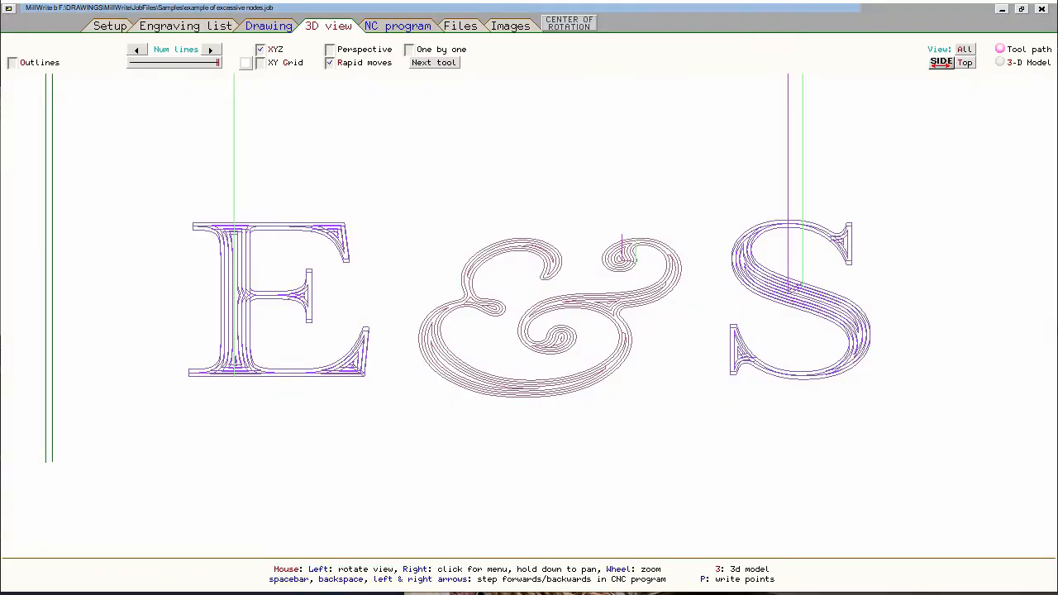
click(405, 28)
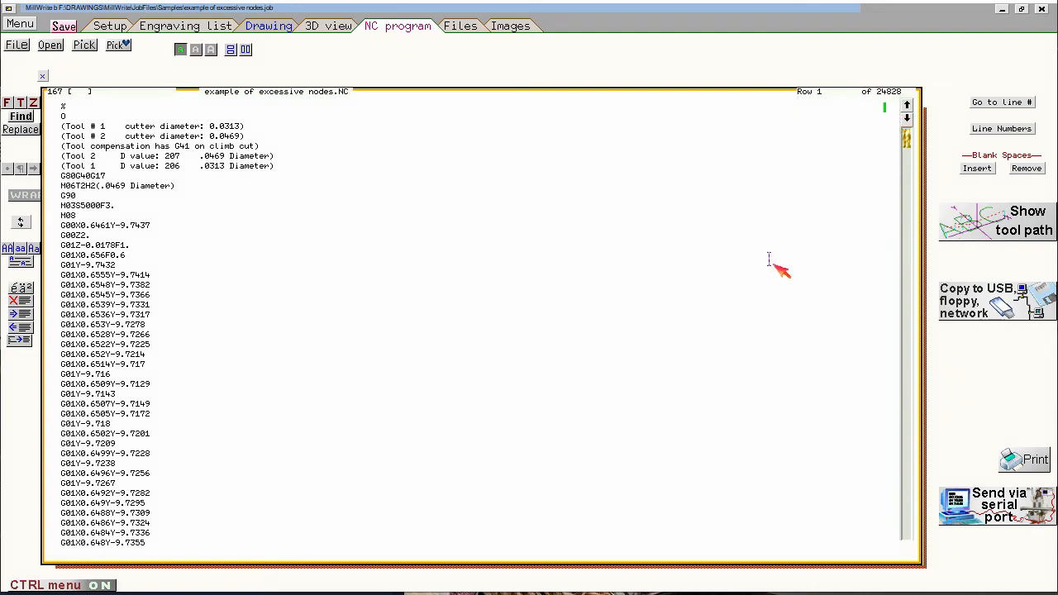
click(909, 149)
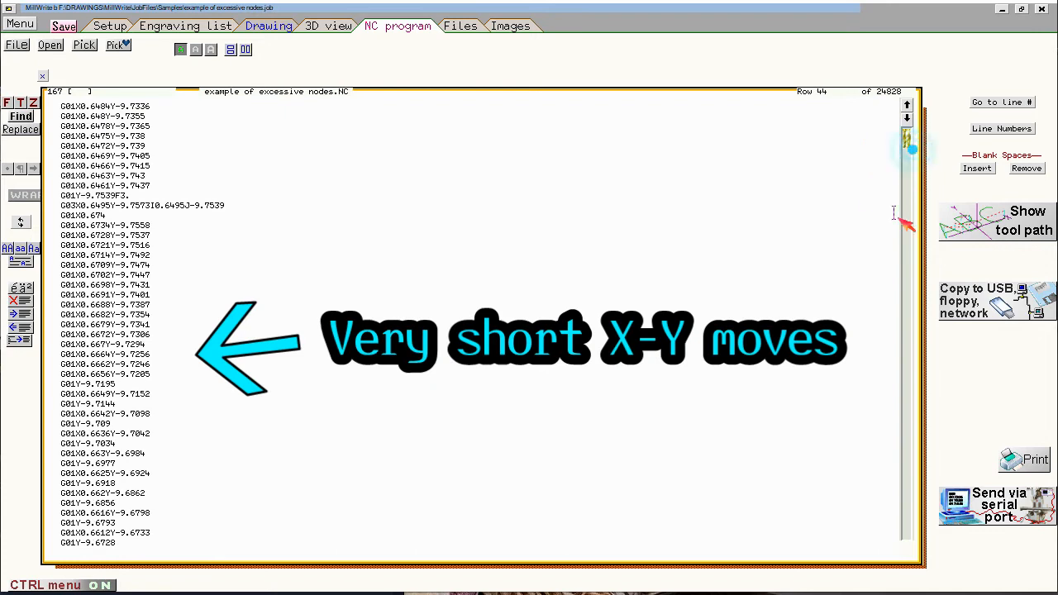
mouse_move(906, 139)
mouse_down()
mouse_move(887, 141)
mouse_move(870, 451)
mouse_move(872, 503)
mouse_move(886, 496)
mouse_up()
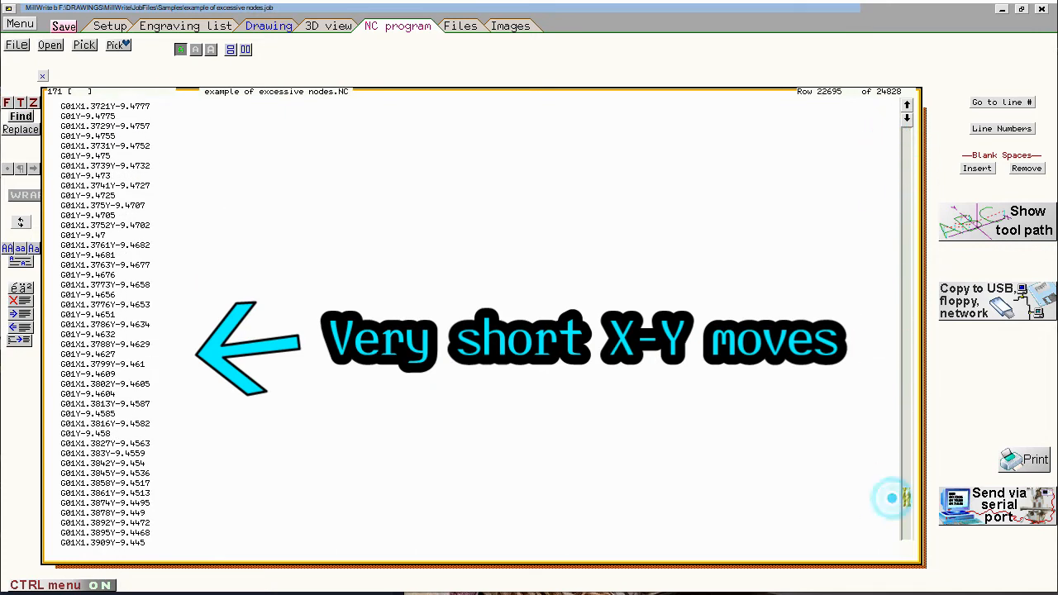
- Return to the drawing and look through the edit functions for improving sloppy drawings, including Auto-reduce nodes in all visible layers
click(269, 26)
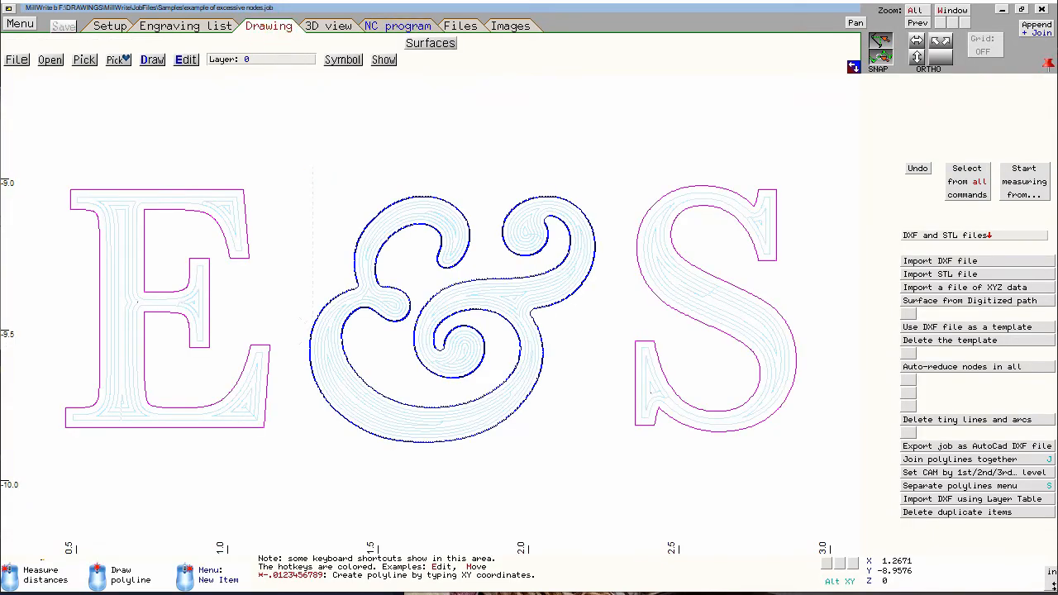
right_click(311, 154)
click(310, 153)
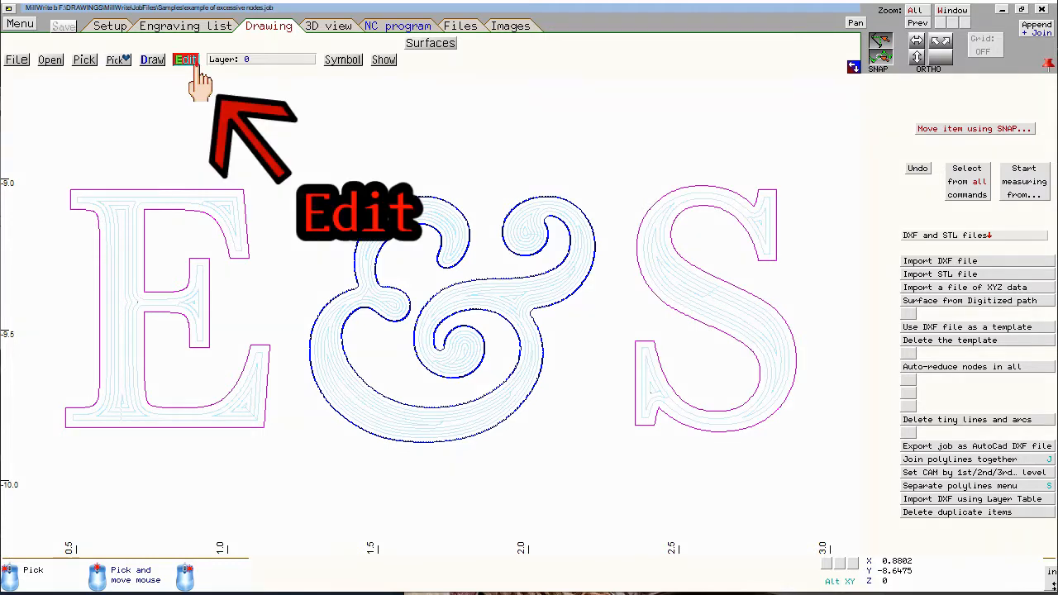
click(186, 61)
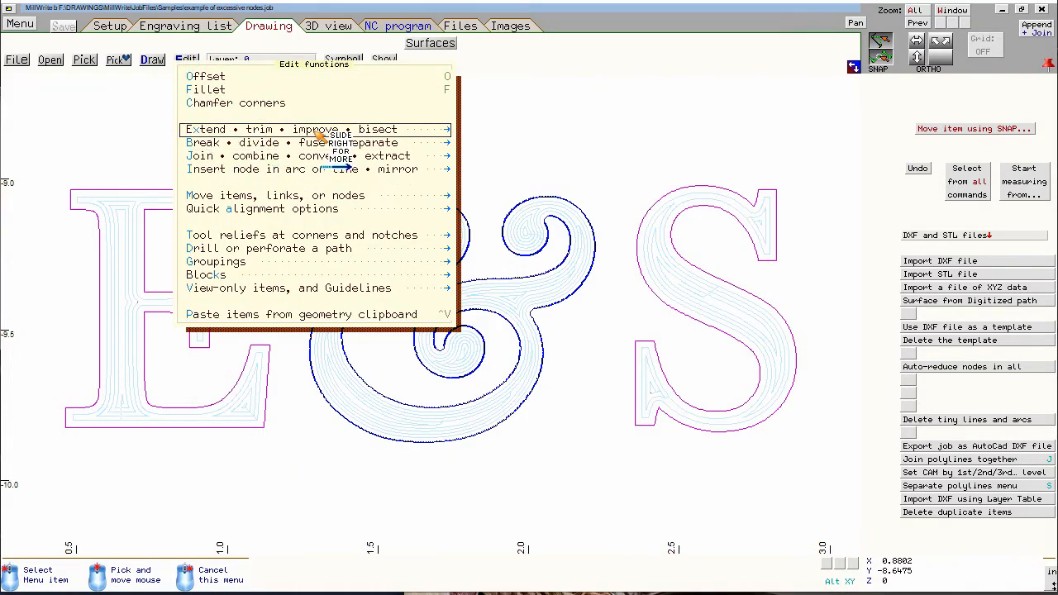
mouse_move(364, 135)
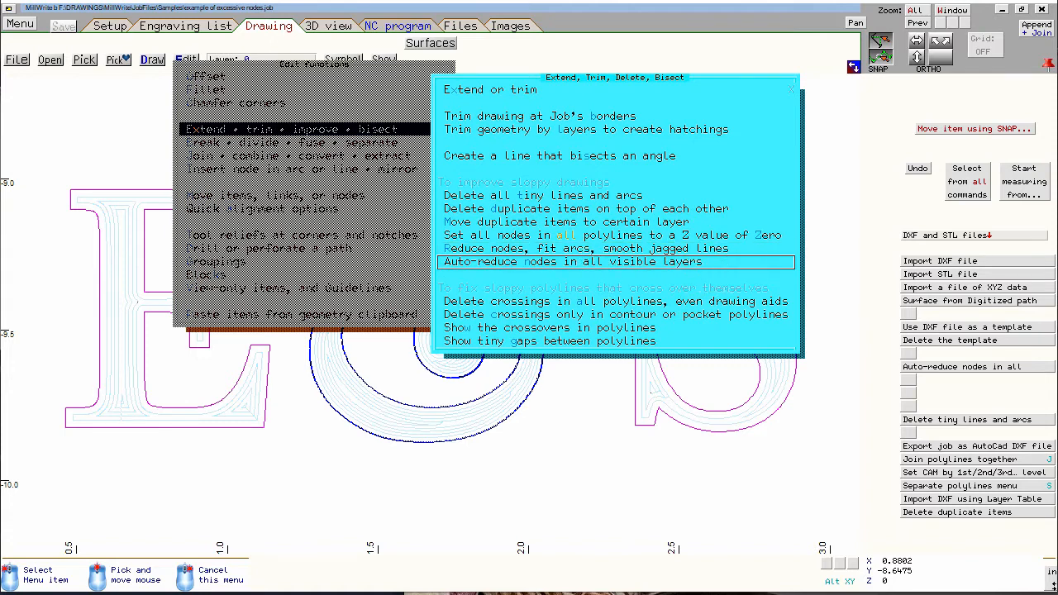
click(684, 246)
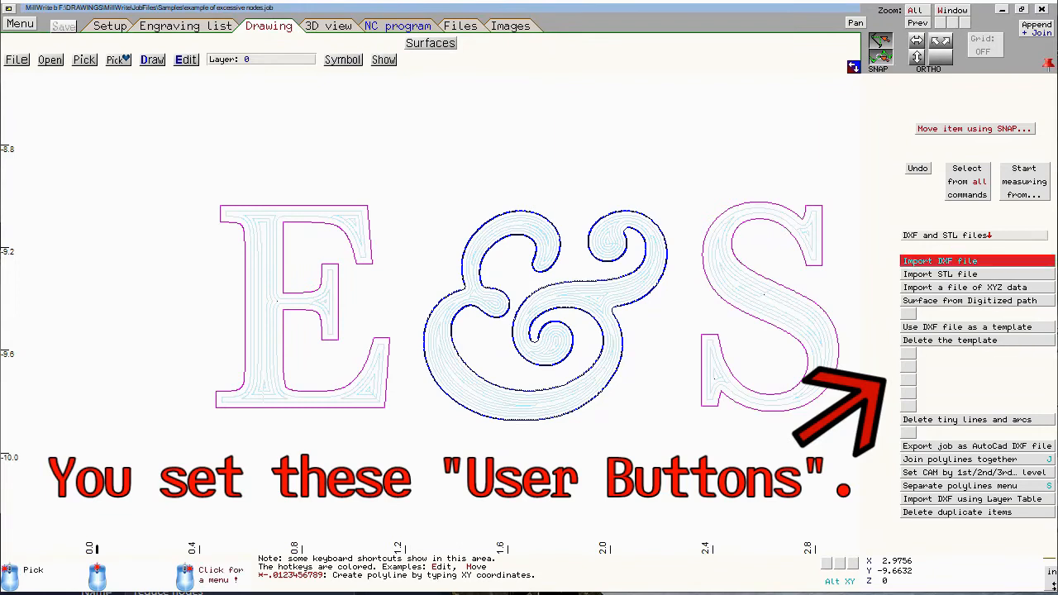
- Assign the Auto-reduce nodes in all function to the empty user button two rows below Delete the template, searching the function list for "reduce"
click(908, 374)
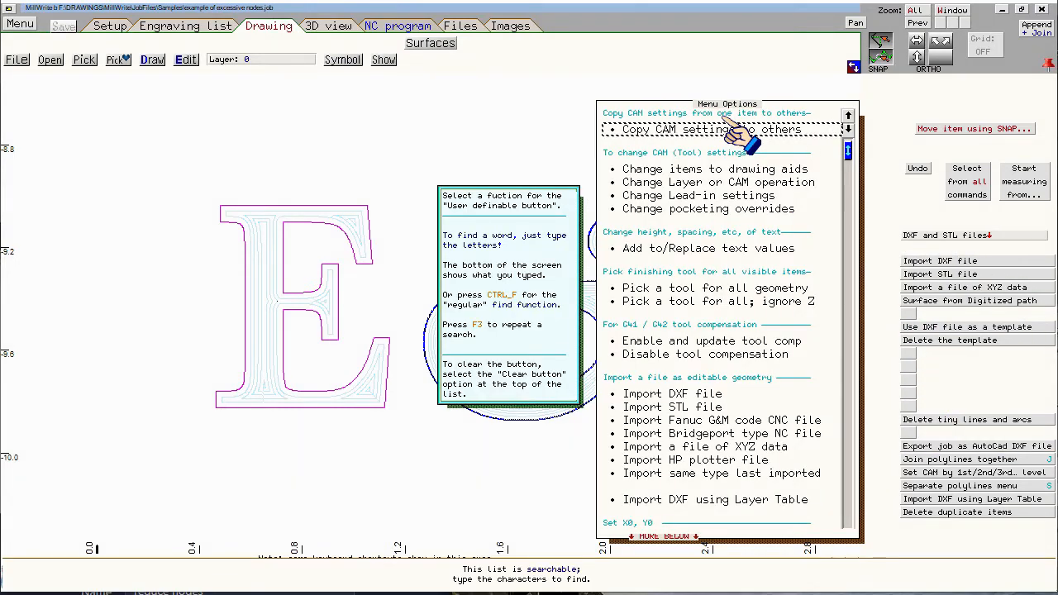
text(re)
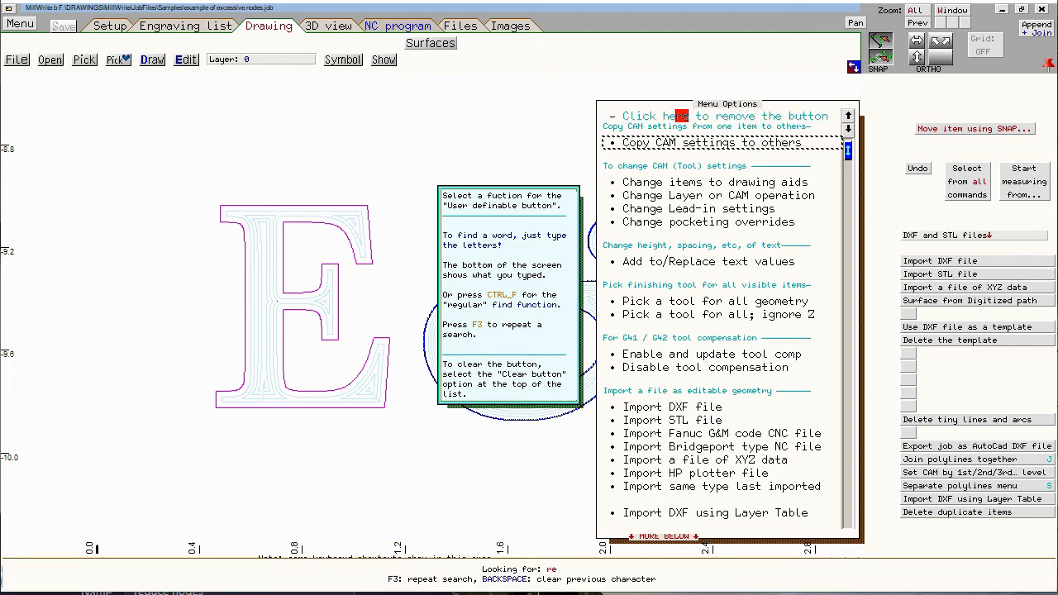
text(duce)
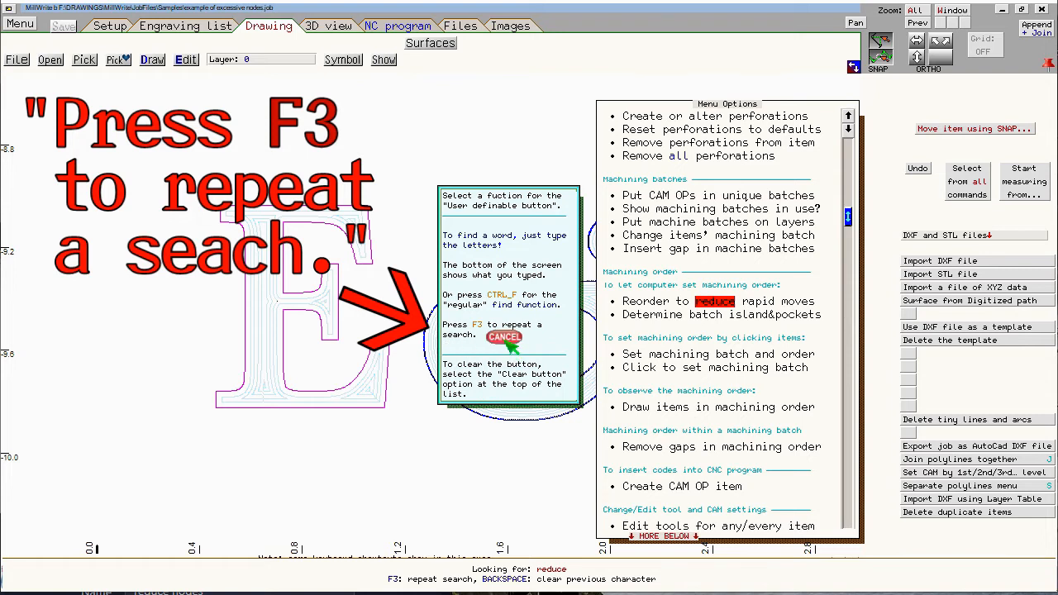
key(F3)
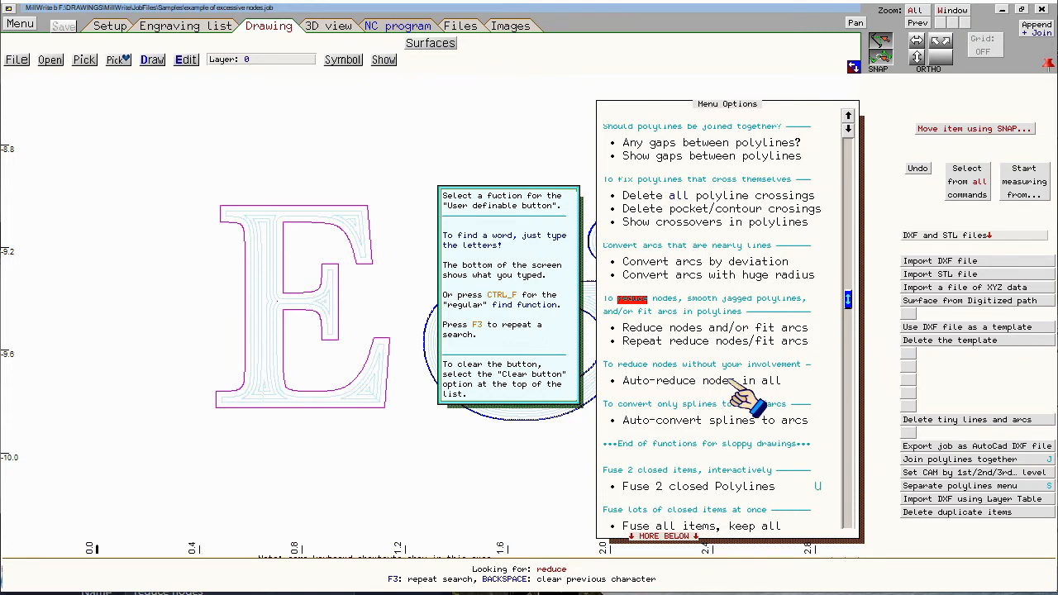
click(701, 387)
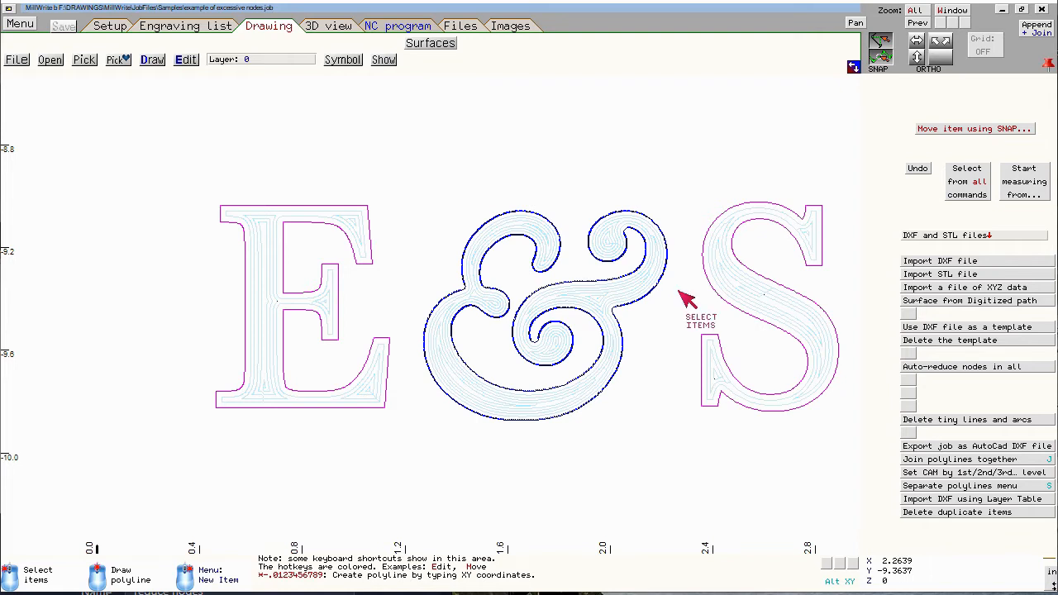
- Auto-reduce the nodes in all visible layers and check the link counts of the E, ampersand and S outlines
click(937, 367)
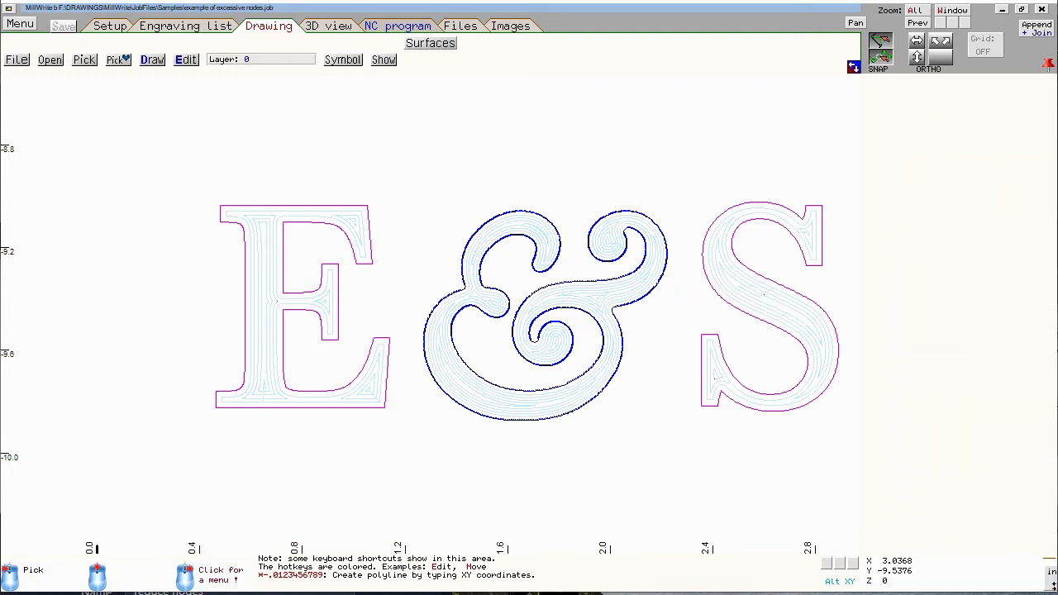
click(379, 264)
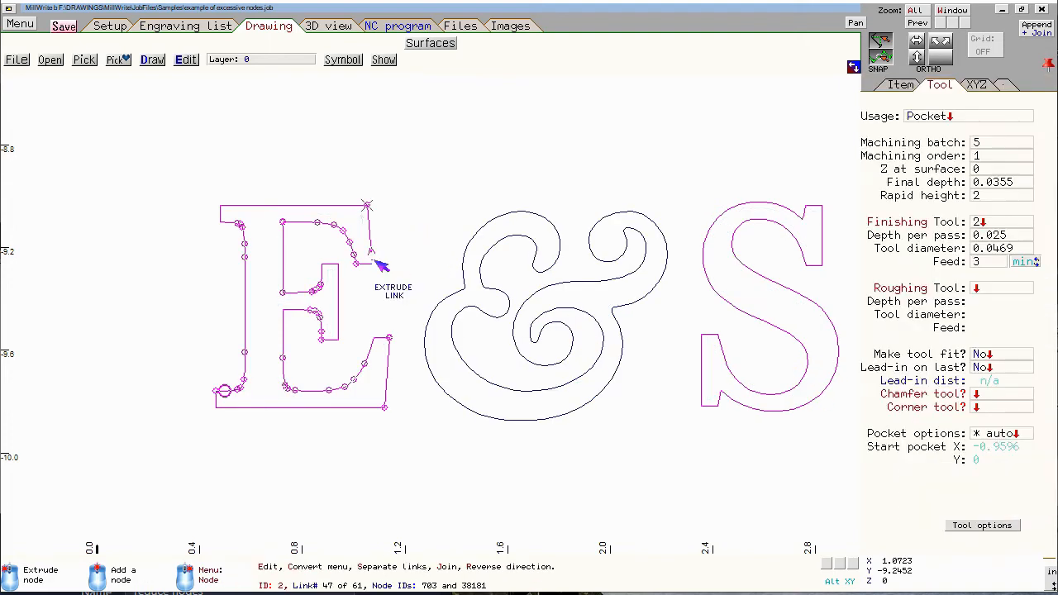
click(901, 85)
click(650, 236)
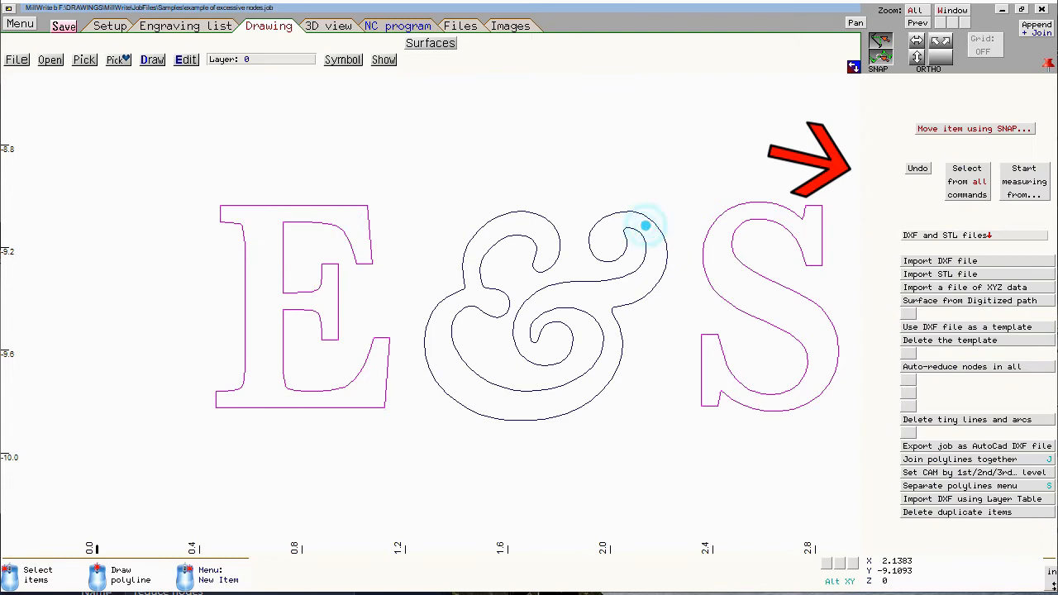
click(651, 220)
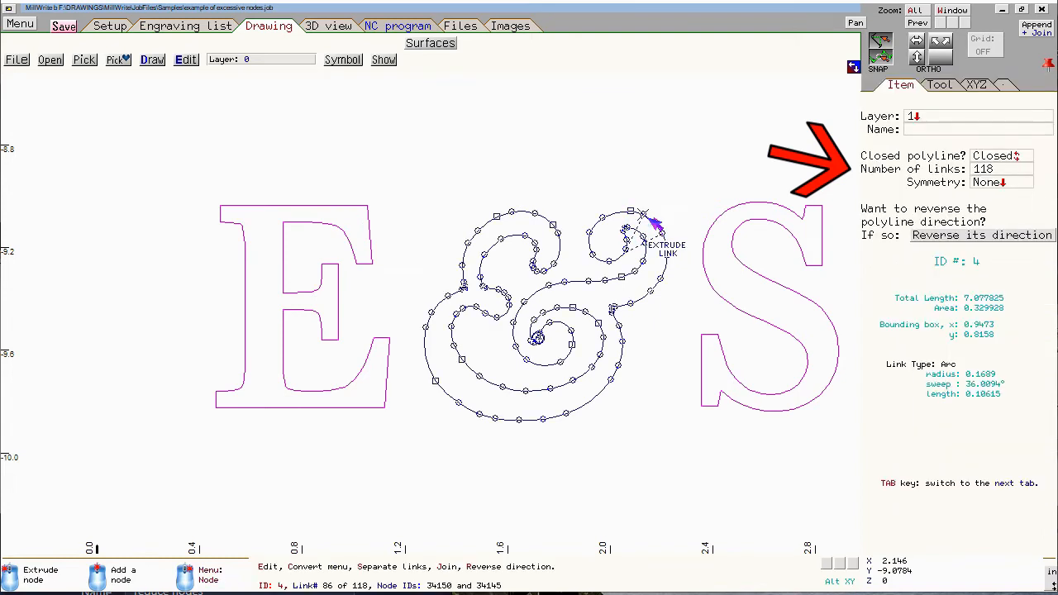
click(757, 203)
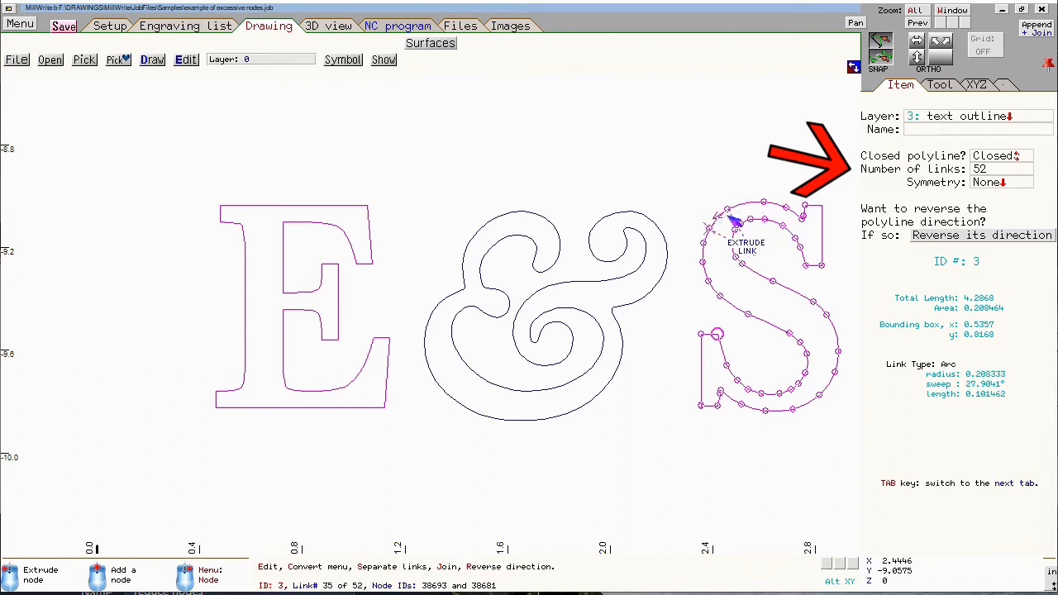
- Regenerate the tool paths in 3D and review the length and moves of the new NC program
click(337, 34)
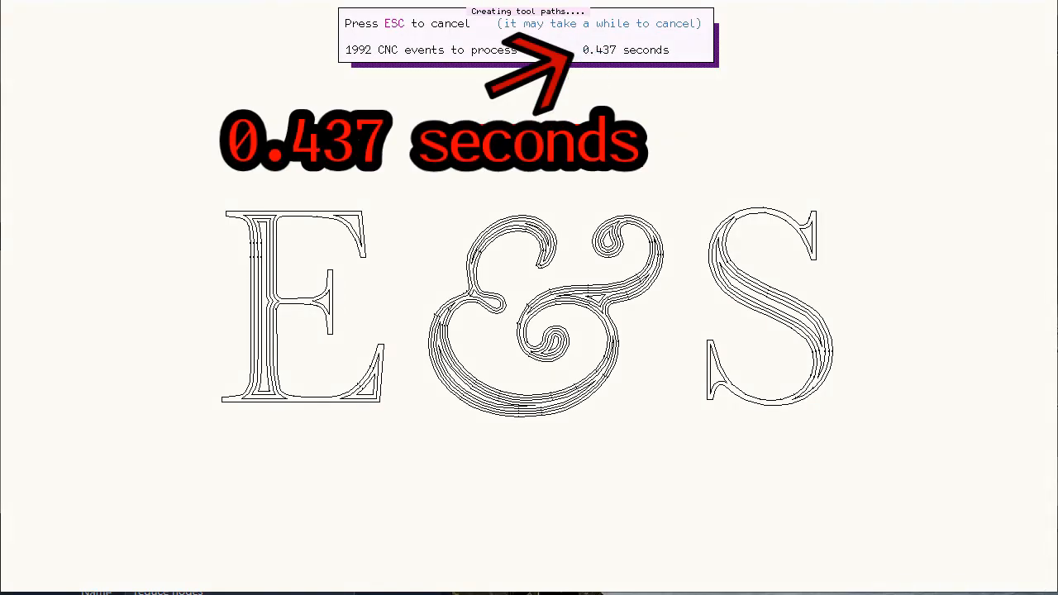
click(520, 186)
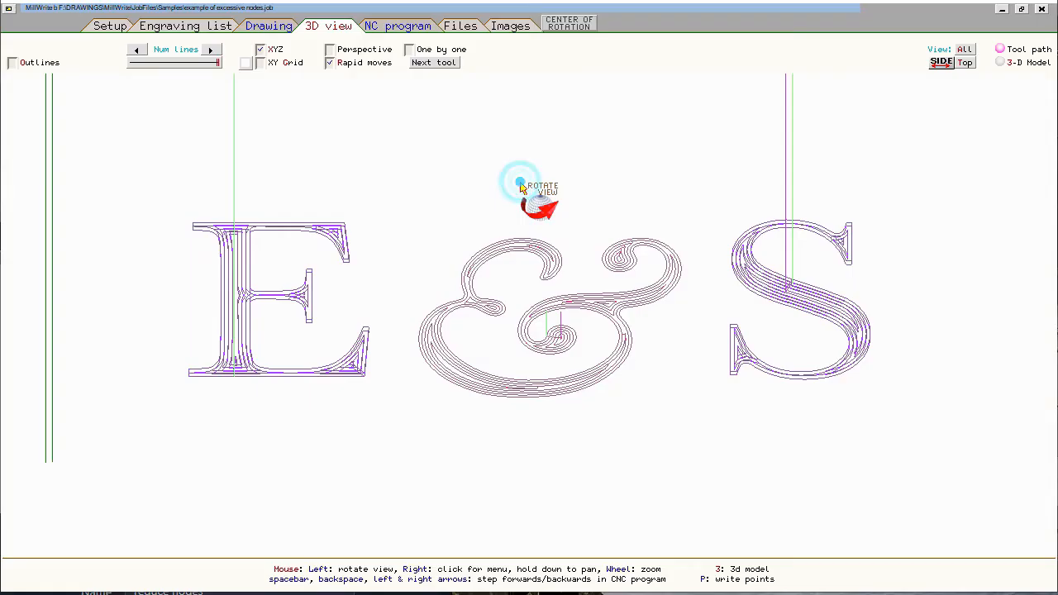
click(397, 26)
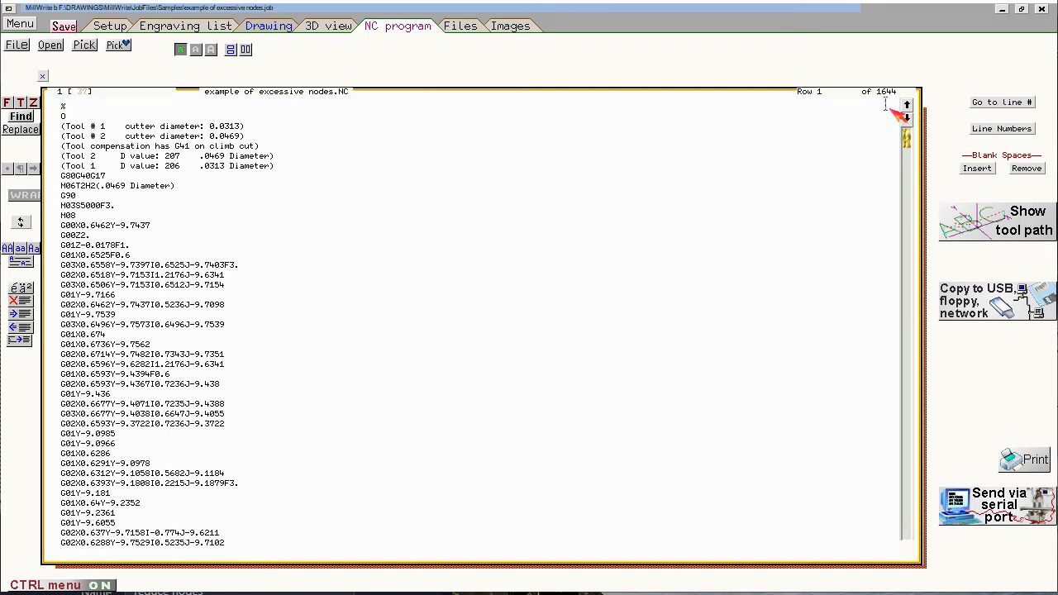
scroll(302, 372, down, 11)
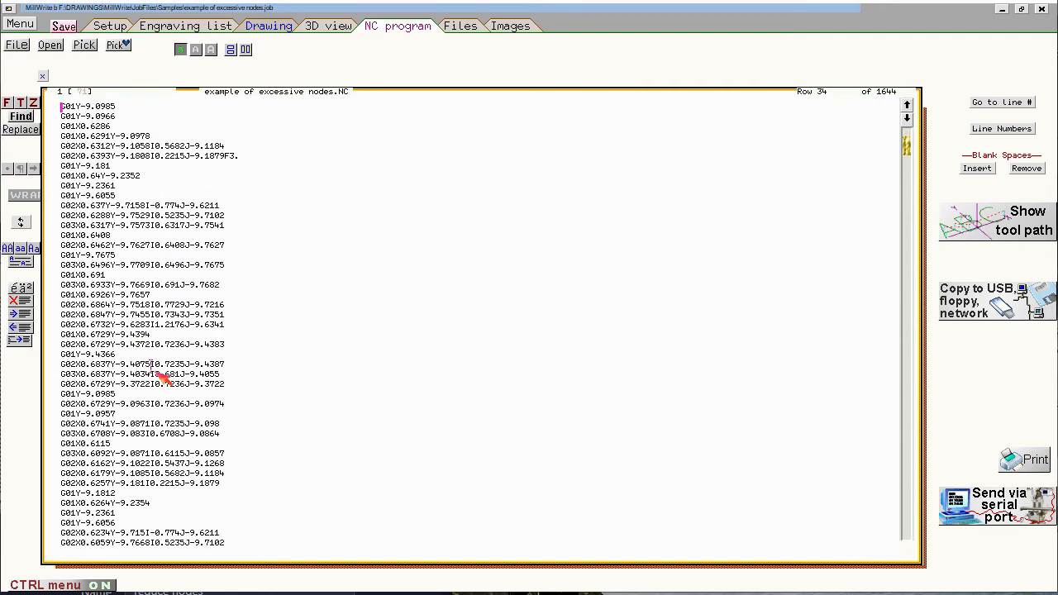
- Return to the drawing and reload the excessive nodes job, abandoning the modified version without saving
click(277, 28)
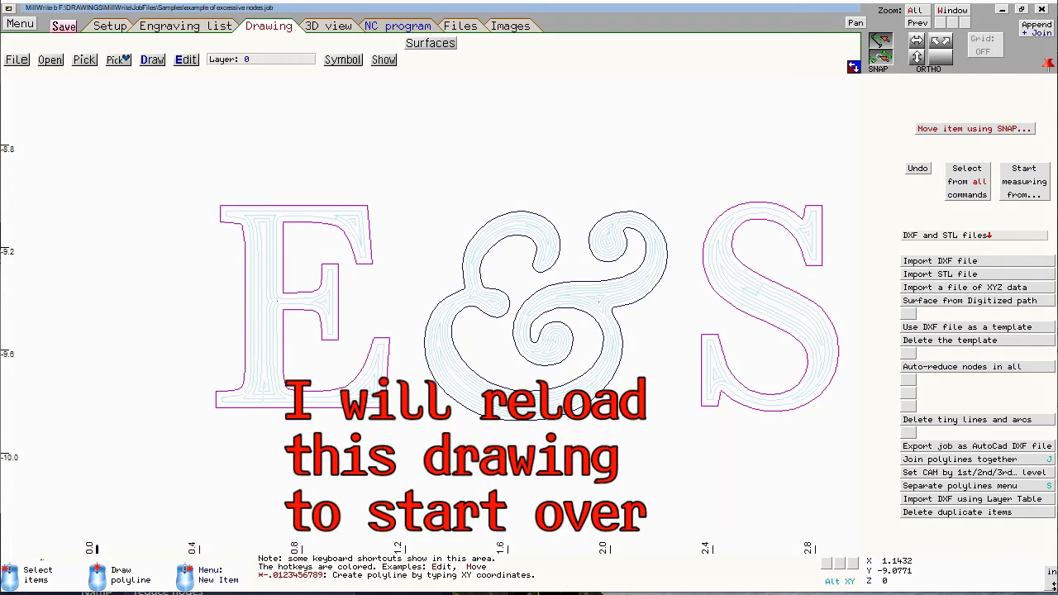
key(ctrl+o)
click(430, 77)
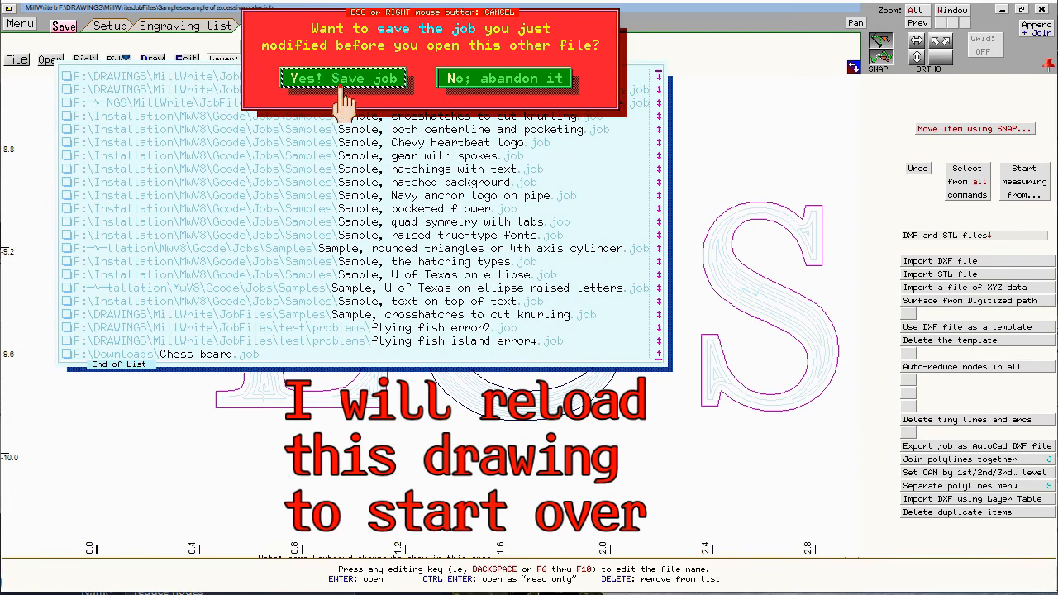
click(496, 79)
- Start the manual Reduce nodes, fit arcs, smooth jagged lines function and select the ampersand outline
click(192, 59)
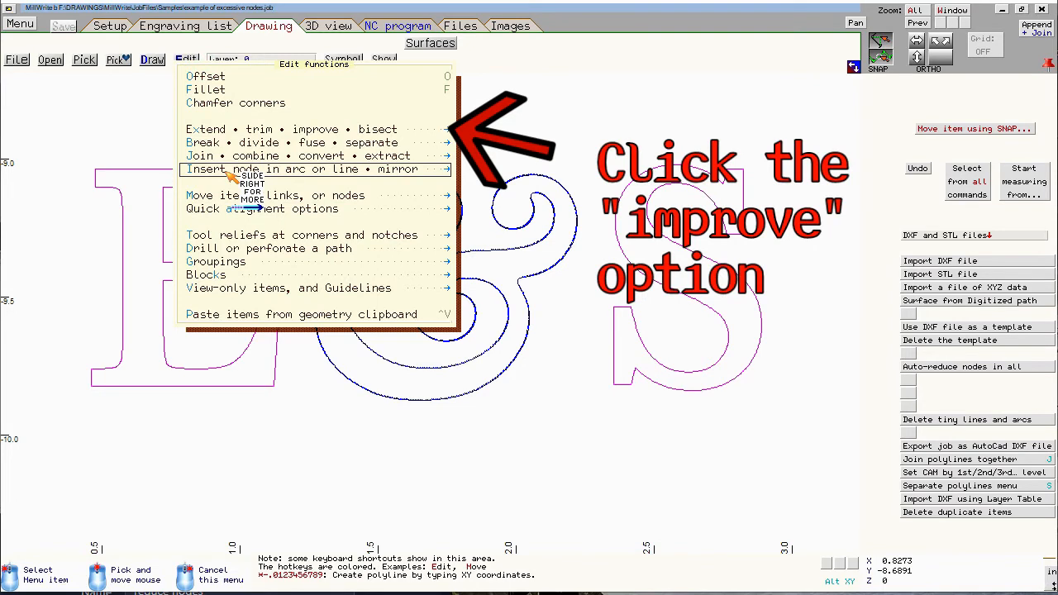
click(231, 129)
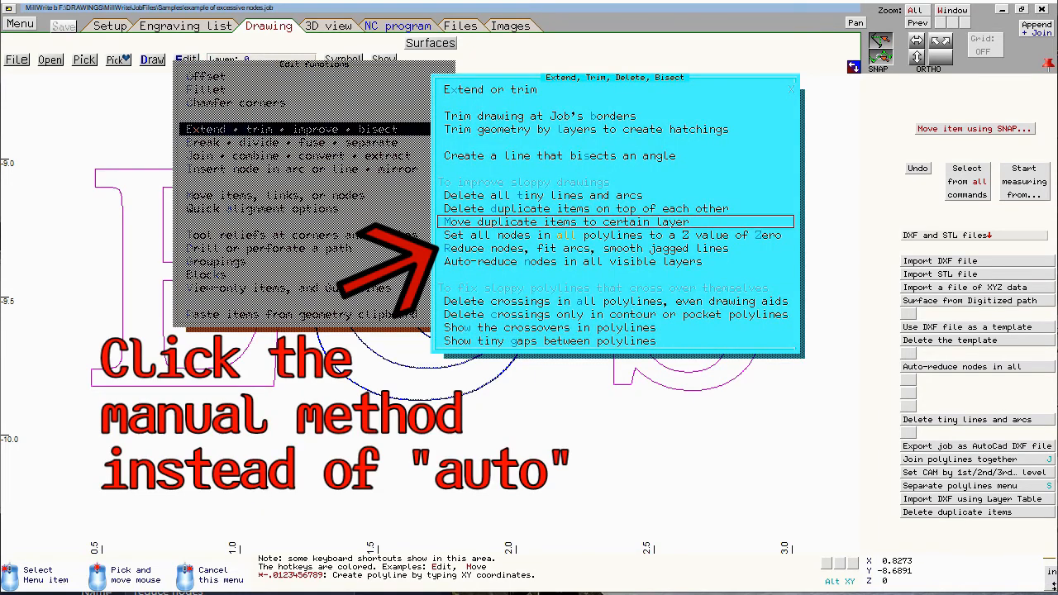
click(548, 249)
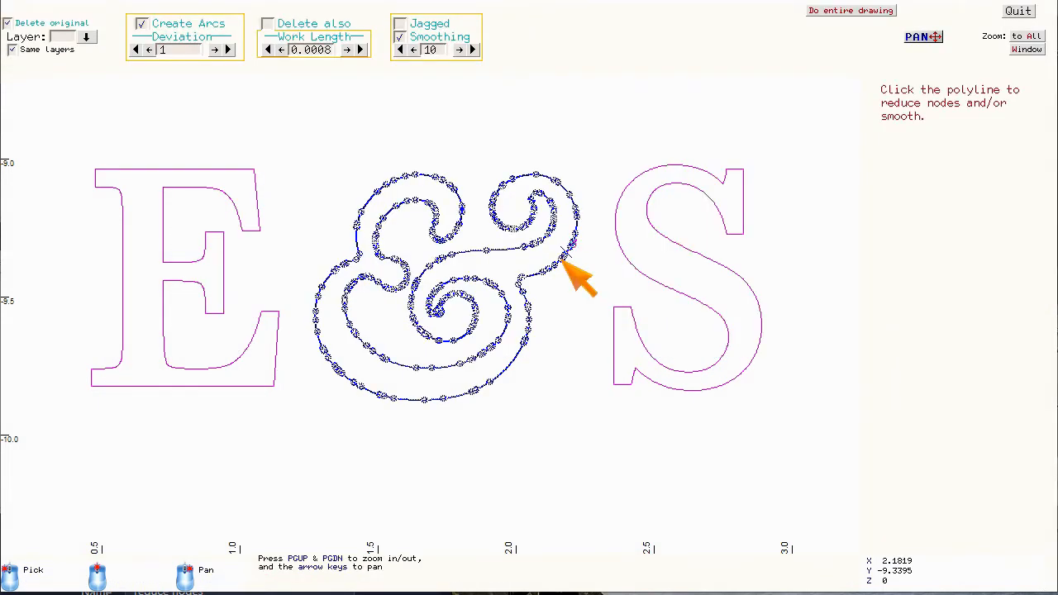
click(564, 263)
- Try raising the ampersand's Work Length in stages to 0.0058 and inspect the fit at its small inner curl
scroll(563, 277, up, 2)
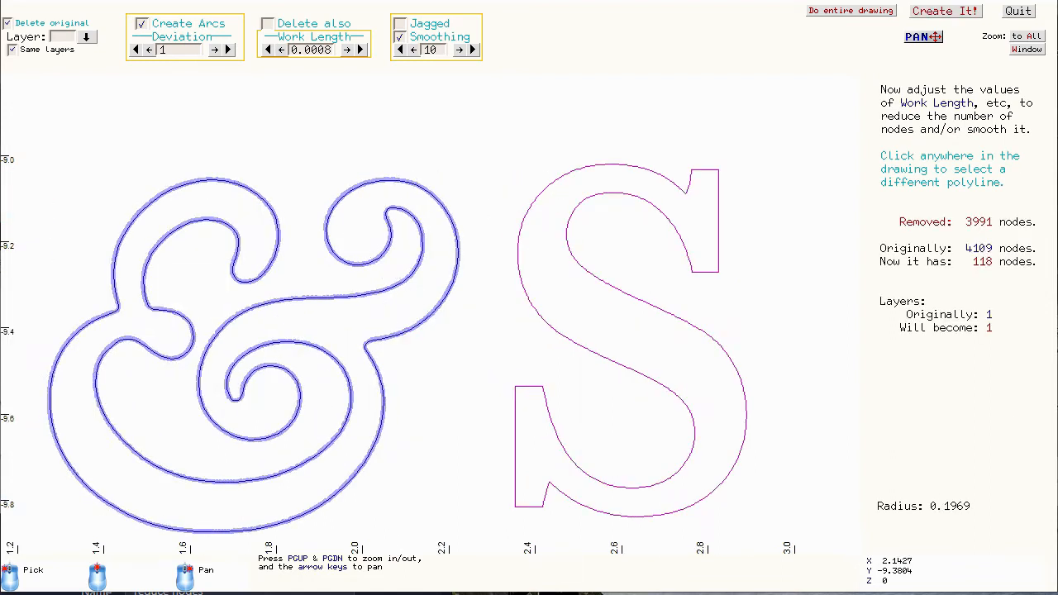
scroll(432, 313, up, 2)
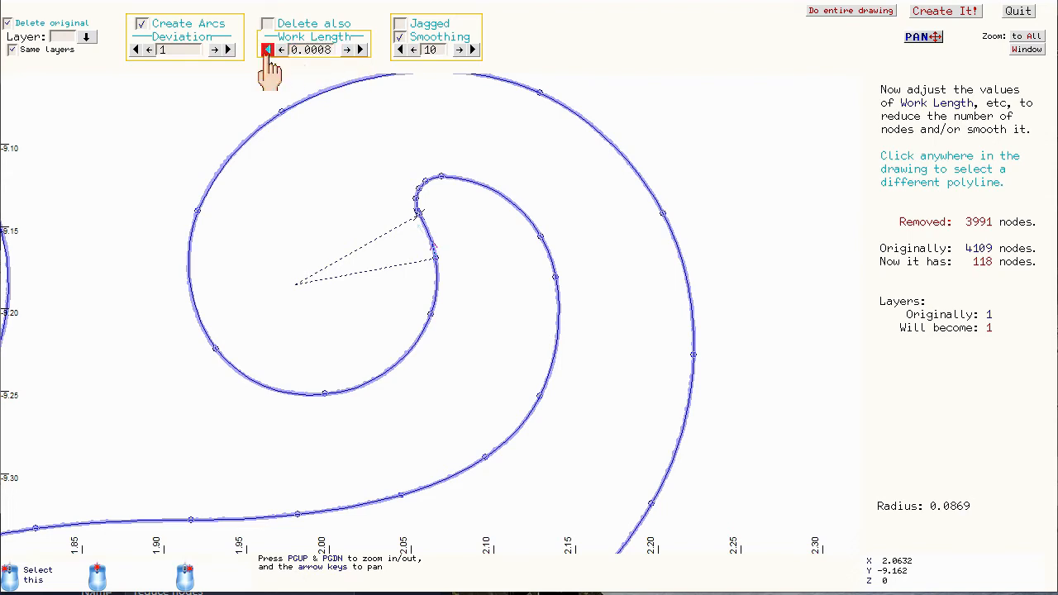
click(360, 49)
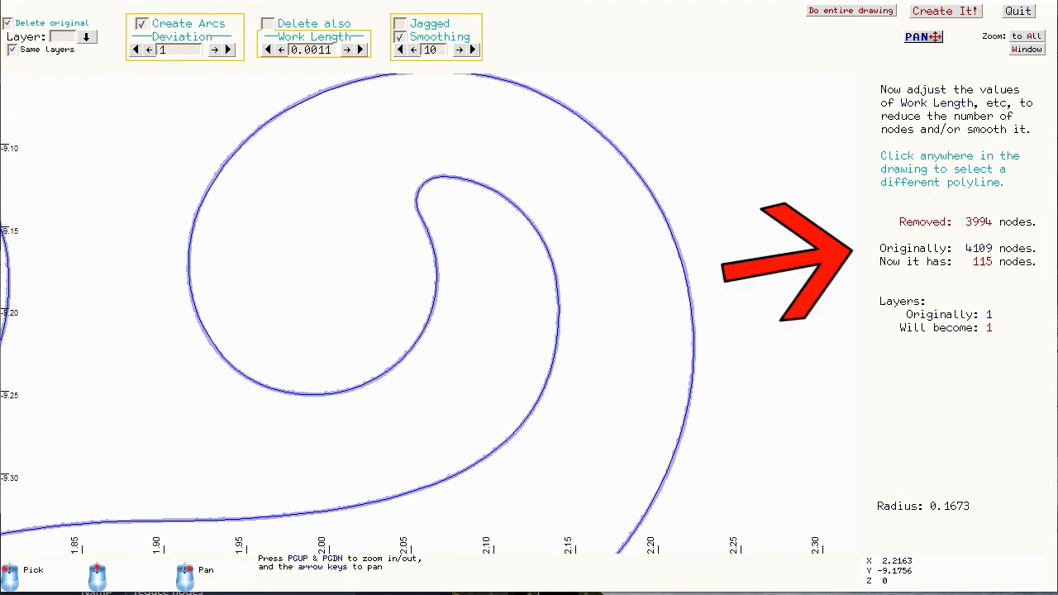
click(361, 50)
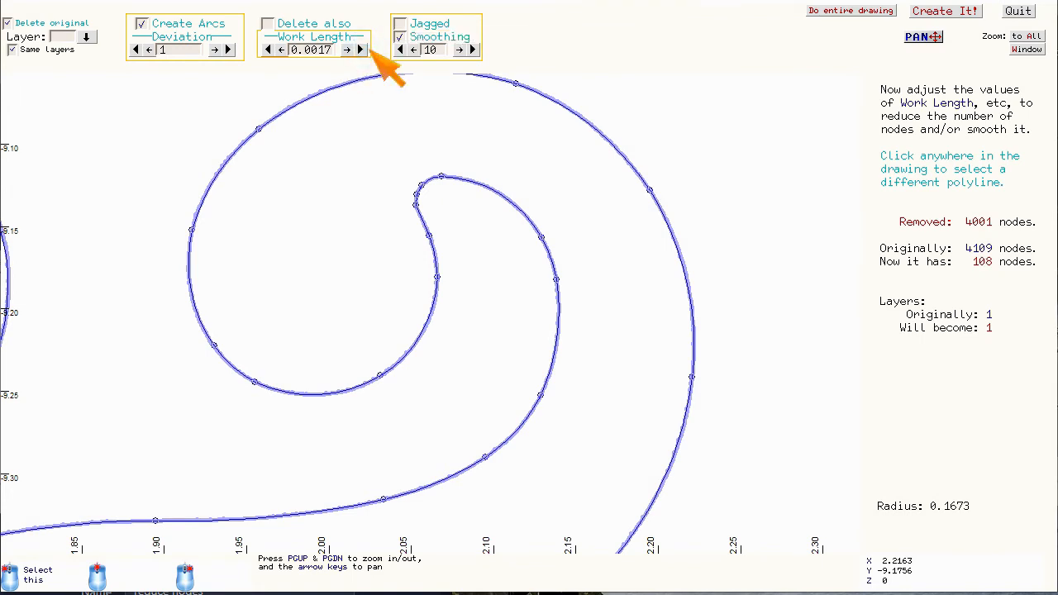
click(360, 49)
click(361, 49)
click(361, 49)
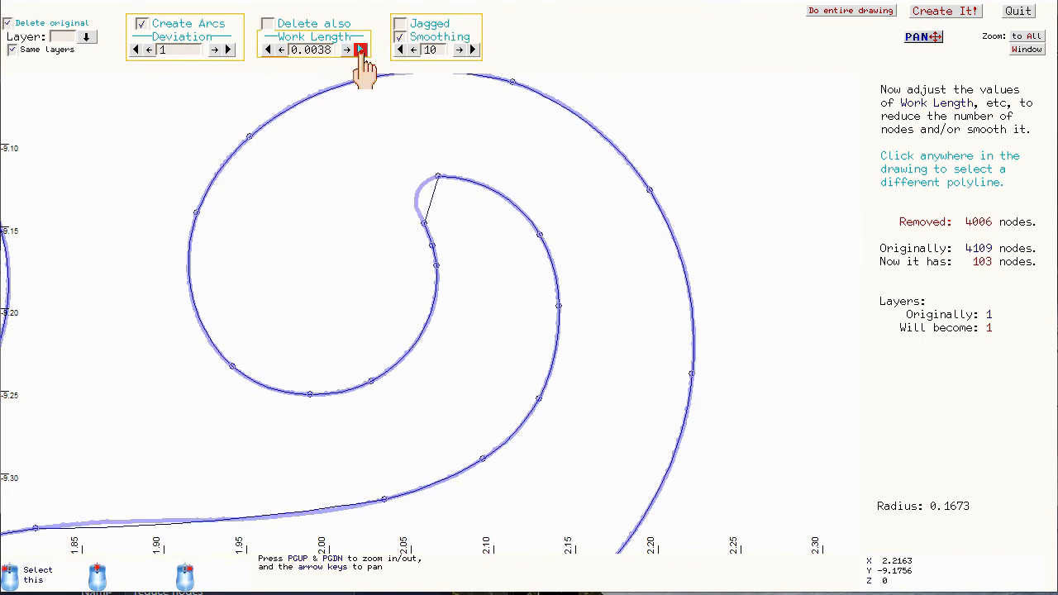
click(360, 50)
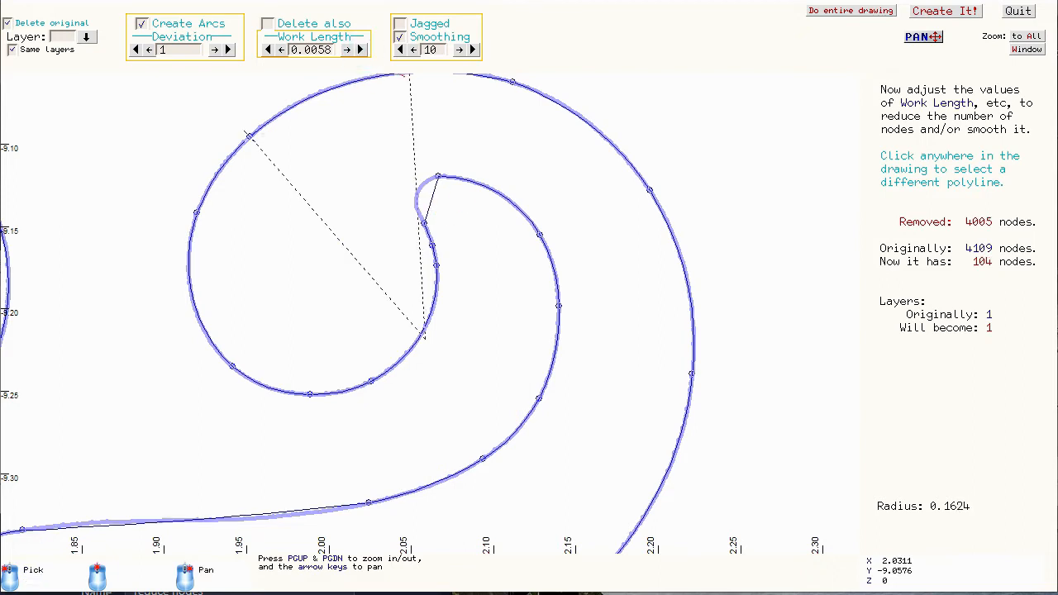
key(Page_Up)
key(Page_Up)
key(Page_Up)
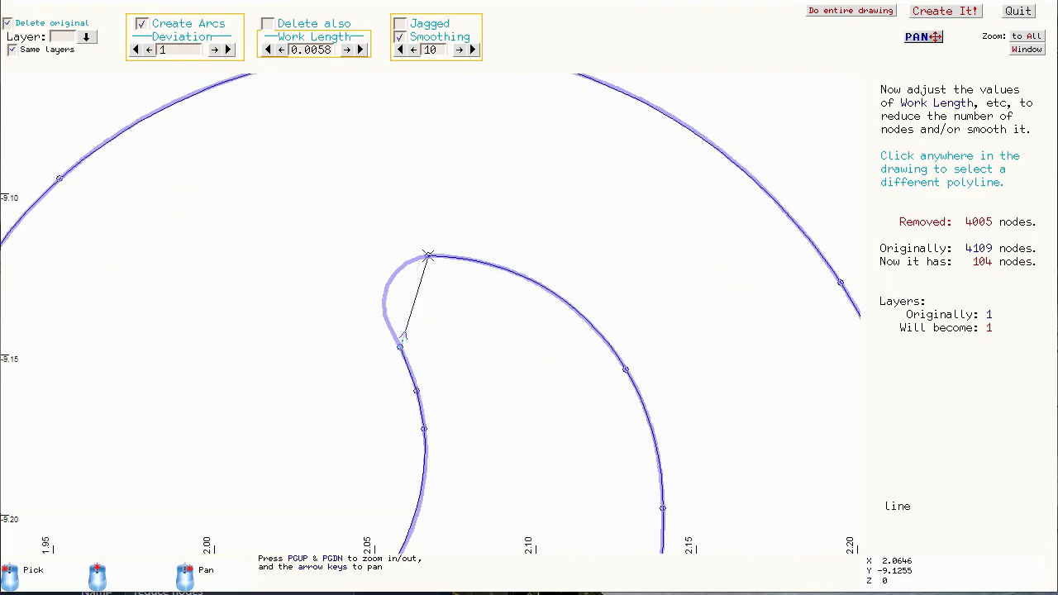
- Set the ampersand's Work Length to 0.0014 and check how closely the fitted arcs follow both inner curls
click(268, 50)
click(269, 50)
click(269, 50)
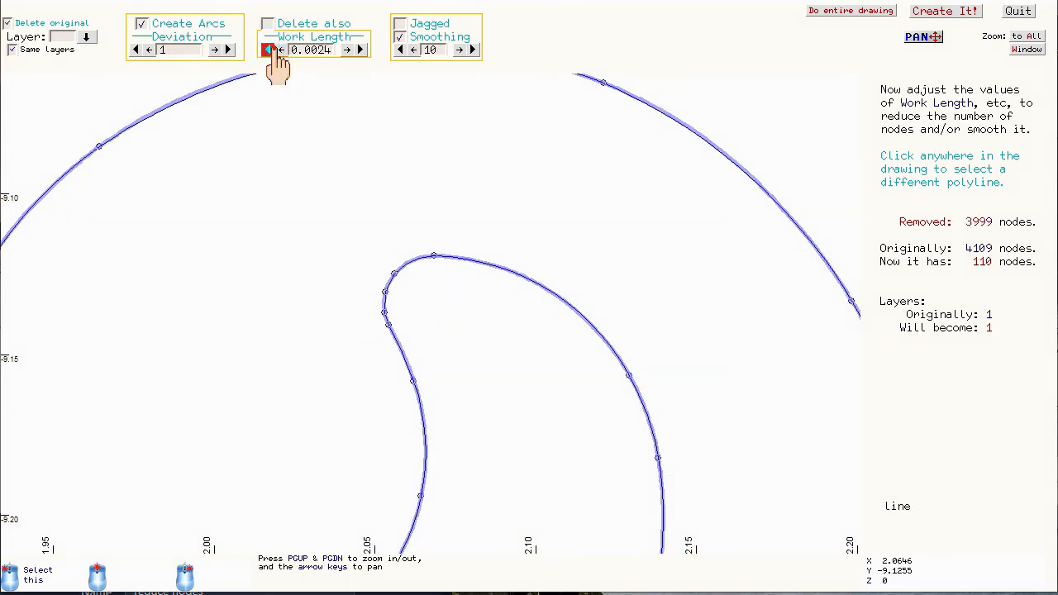
click(270, 50)
click(269, 51)
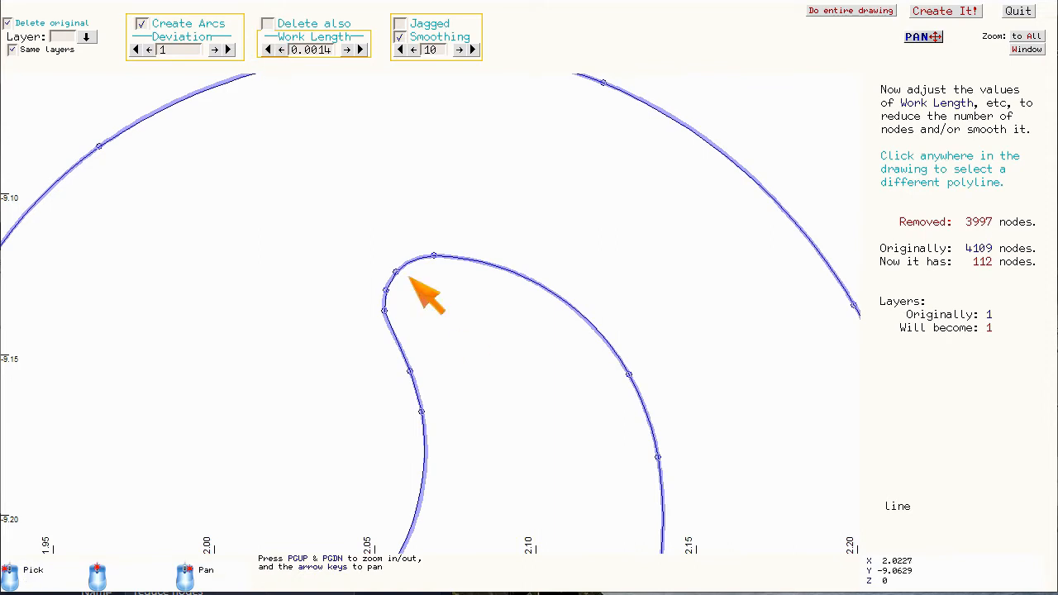
scroll(422, 285, down, 4)
scroll(437, 342, down, 2)
scroll(437, 343, up, 6)
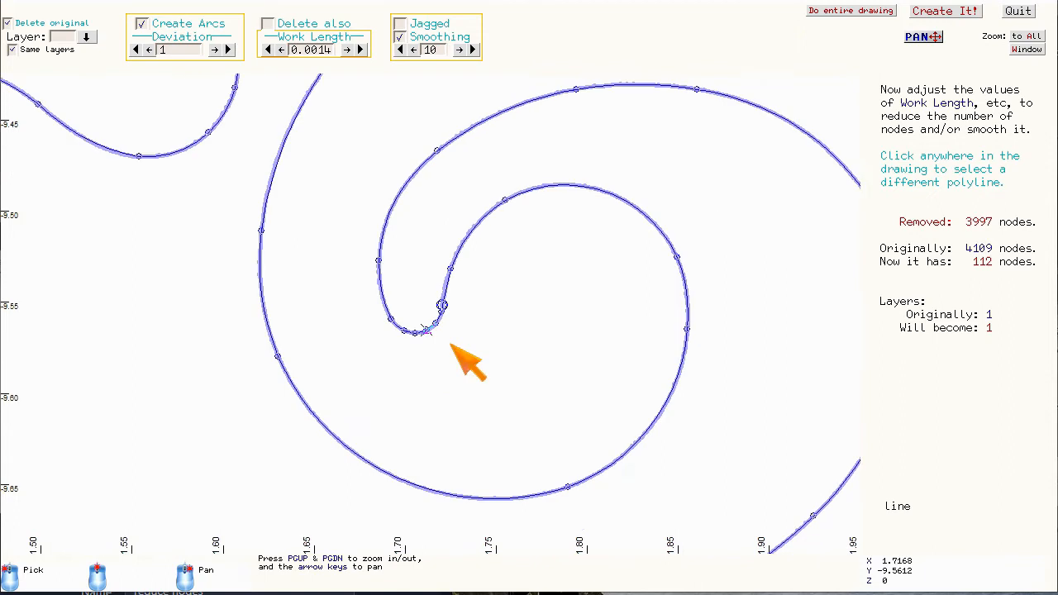
scroll(450, 346, up, 2)
scroll(422, 302, up, 3)
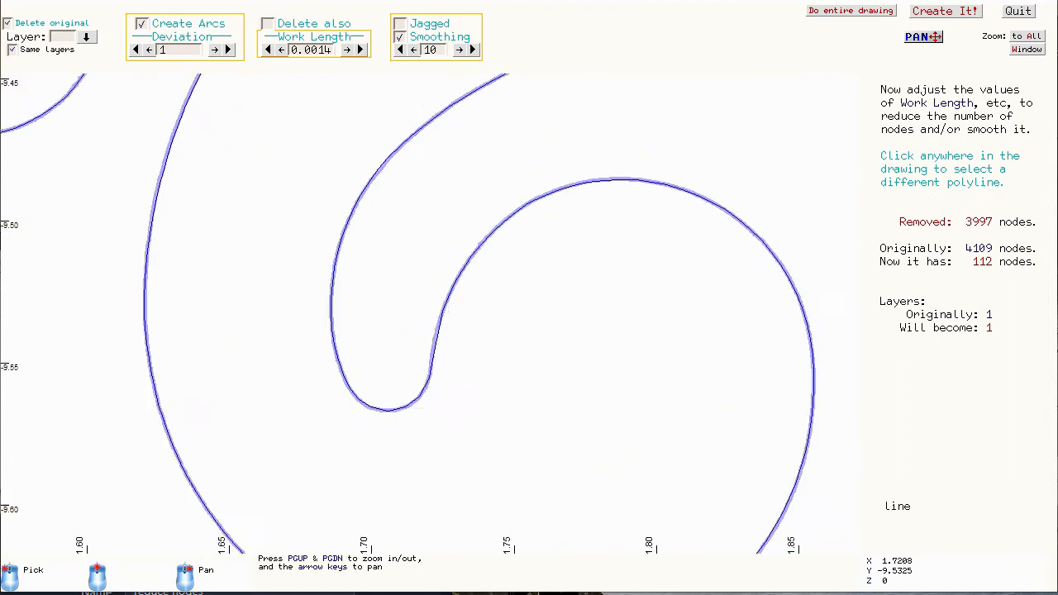
- Compare the ampersand's fit with Smoothing off, turn it back on and set Smoothing to 15
click(400, 36)
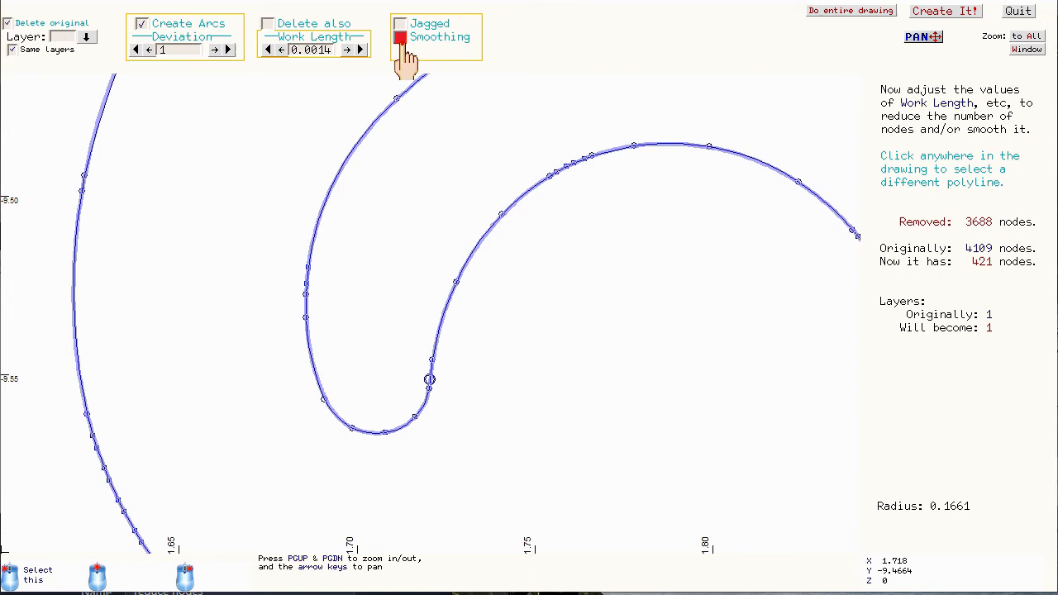
click(401, 38)
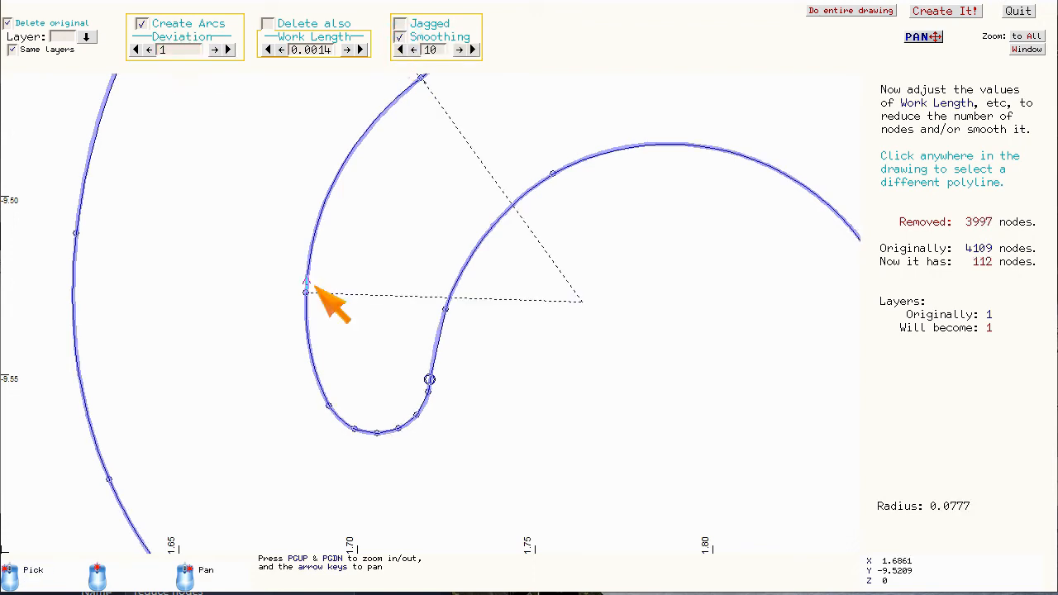
click(473, 49)
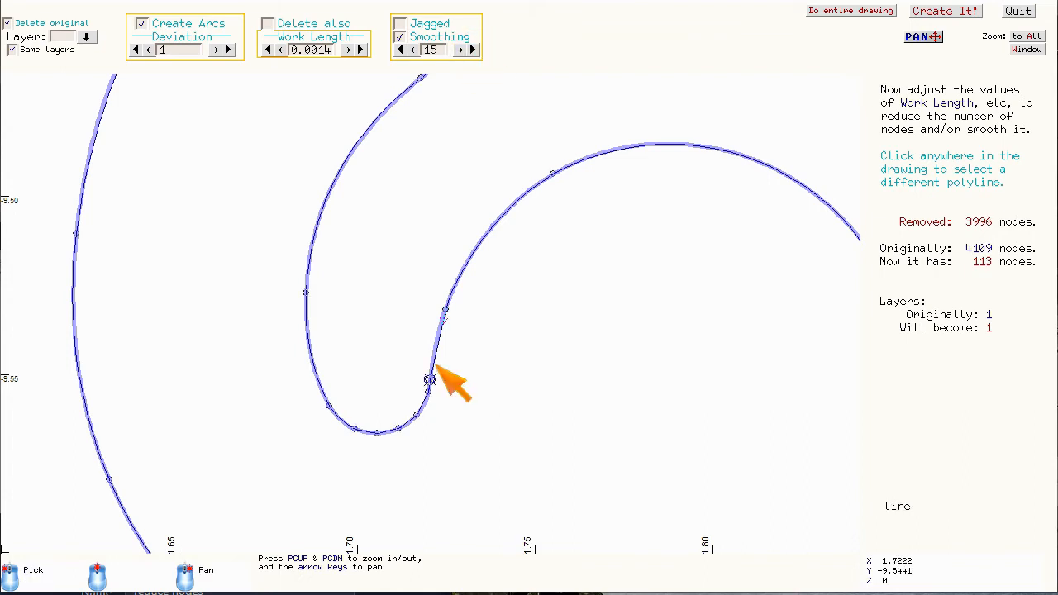
- Check the whole ampersand and create its reduced outline in place of the original
scroll(434, 385, down, 4)
scroll(423, 317, down, 2)
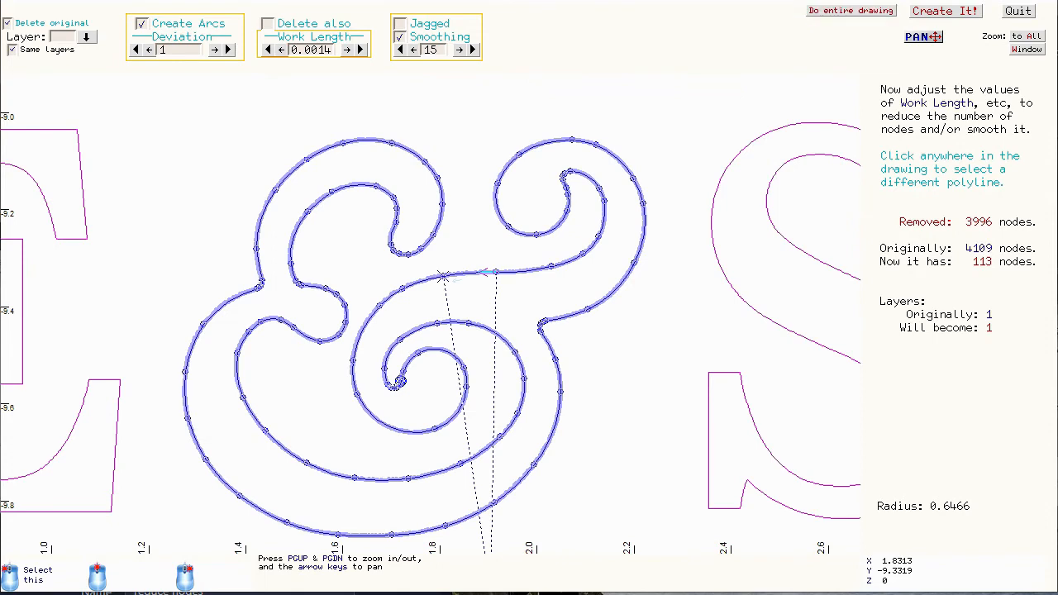
click(927, 15)
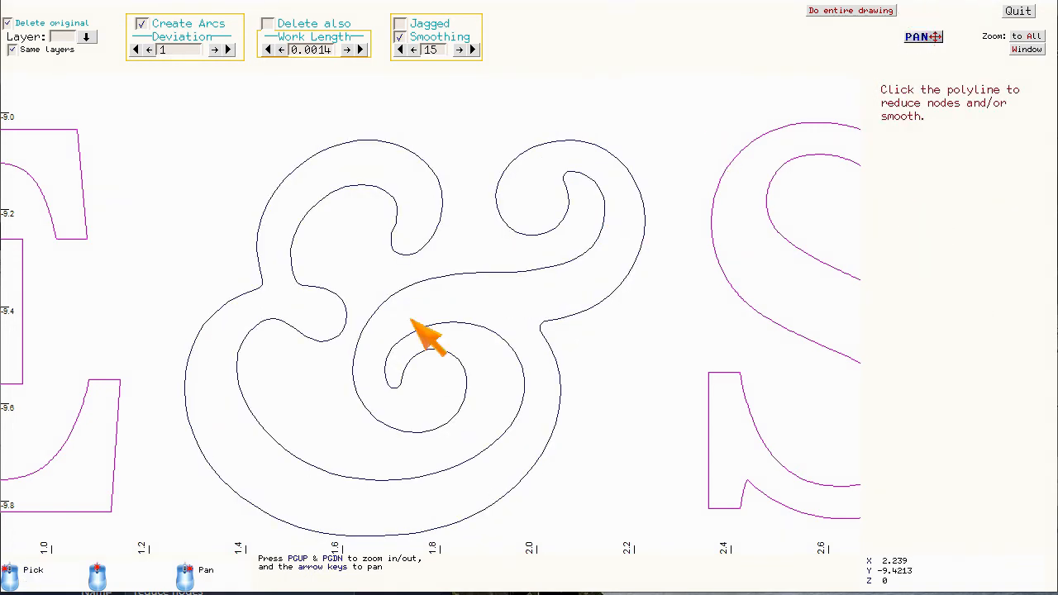
- Select the E outline for node reduction and set its Work Length to 0.0006 so the serif corners are kept
scroll(413, 319, down, 1)
scroll(94, 307, up, 2)
click(444, 288)
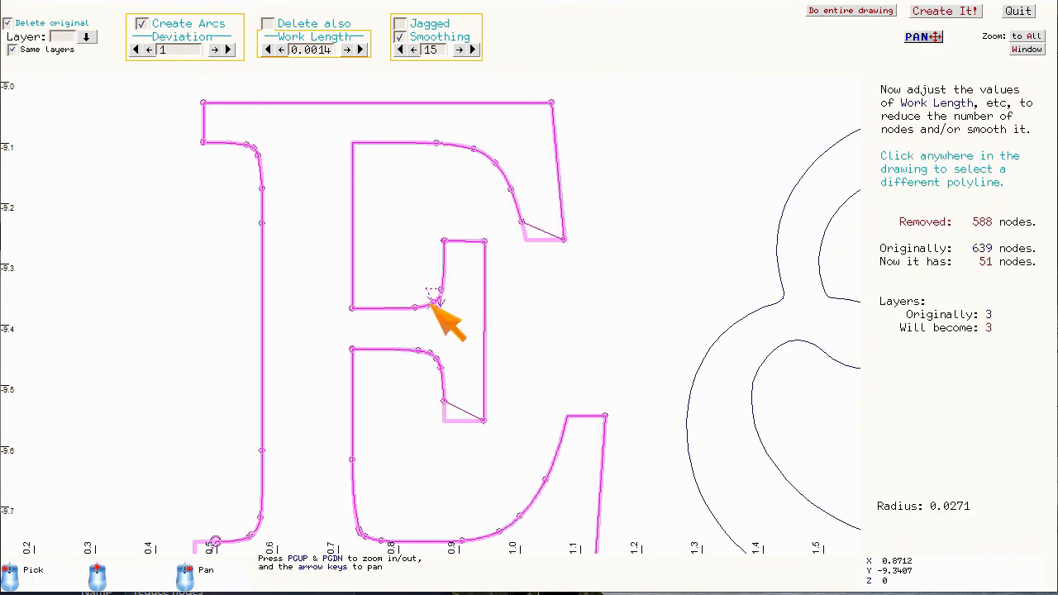
scroll(437, 295, up, 2)
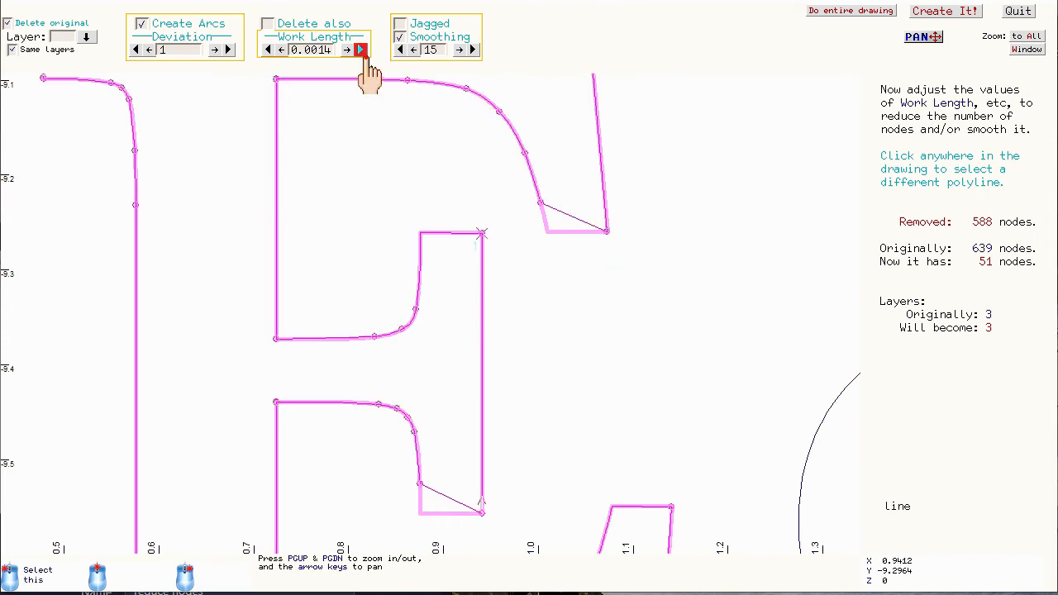
click(268, 49)
click(267, 49)
click(267, 50)
- Check the entire E and create its reduced outline in place of the original
scroll(447, 330, down, 2)
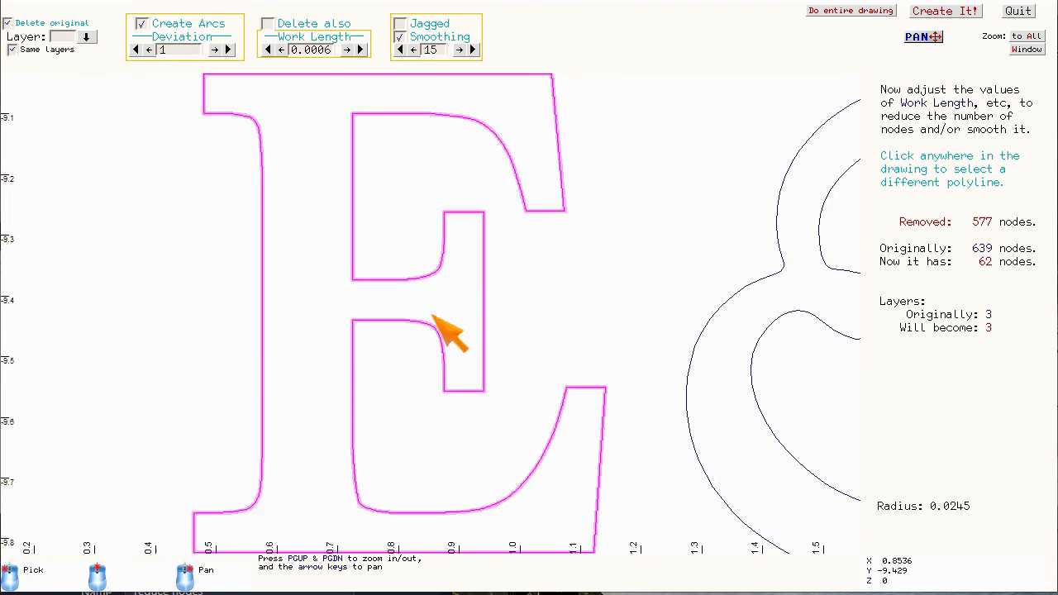
scroll(447, 330, down, 1)
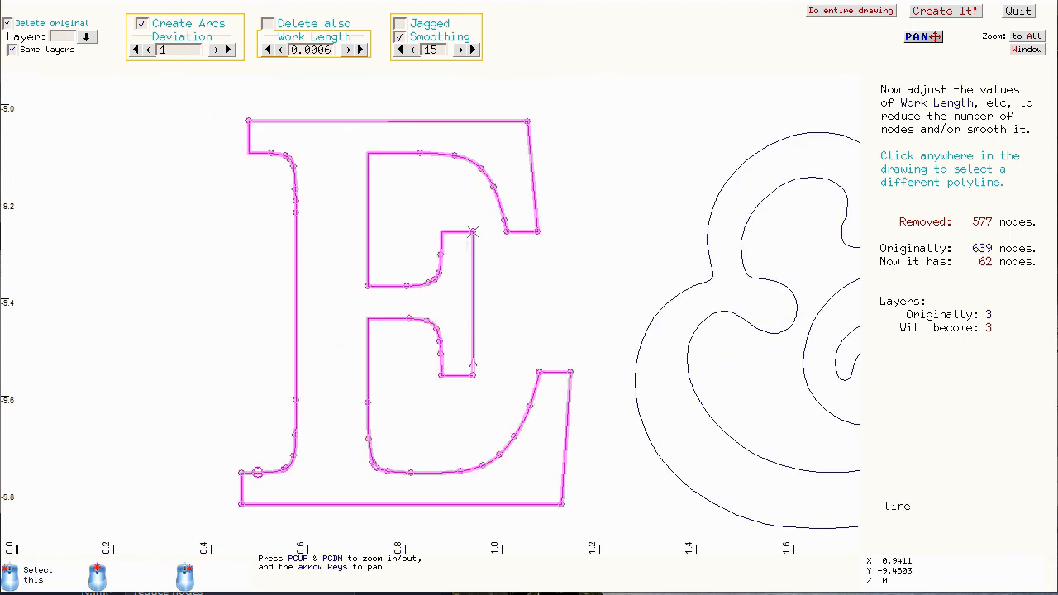
click(950, 11)
scroll(743, 235, down, 2)
scroll(588, 285, up, 1)
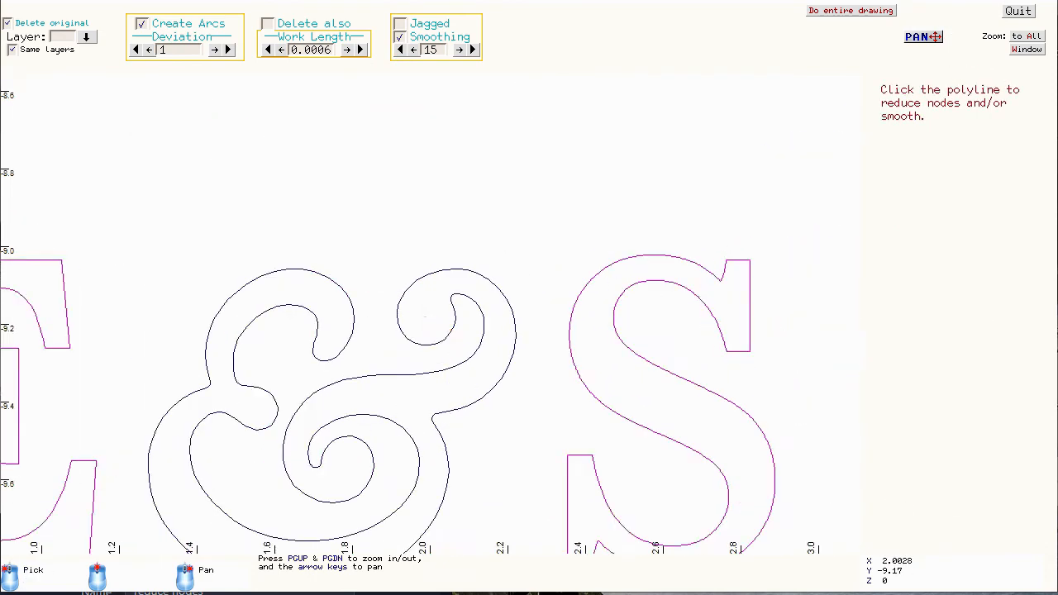
- Reduce the nodes in the entire drawing and inspect the resulting nodes on the S, ampersand and E outlines
scroll(633, 403, up, 1)
click(837, 12)
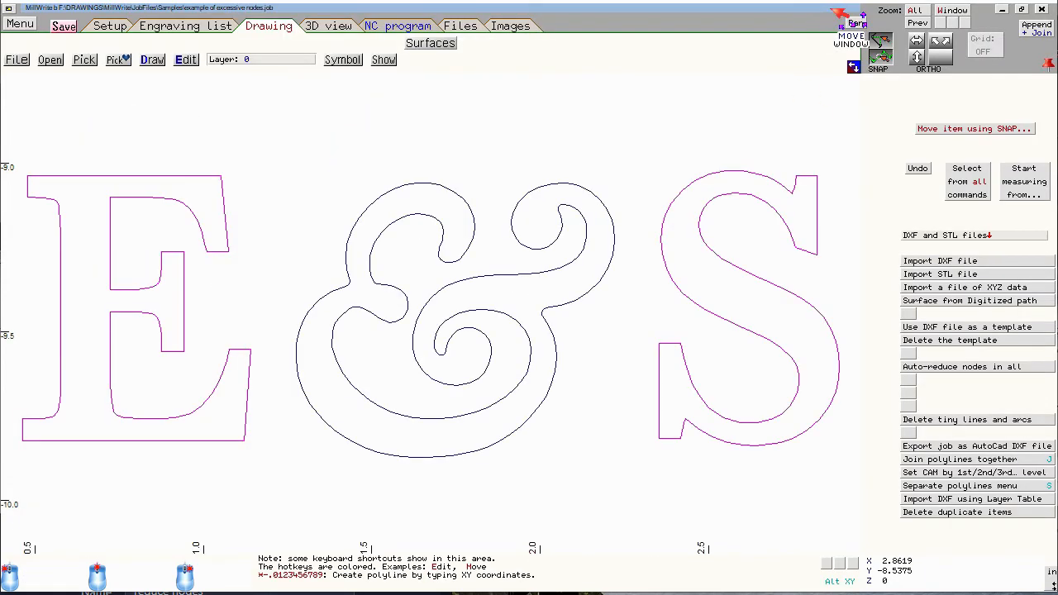
click(746, 175)
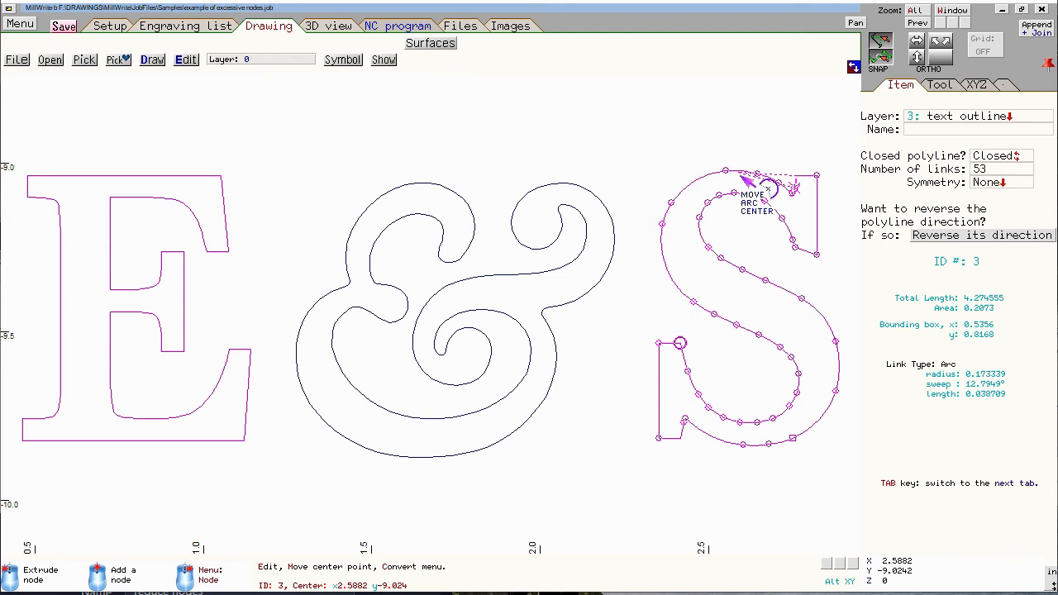
click(506, 279)
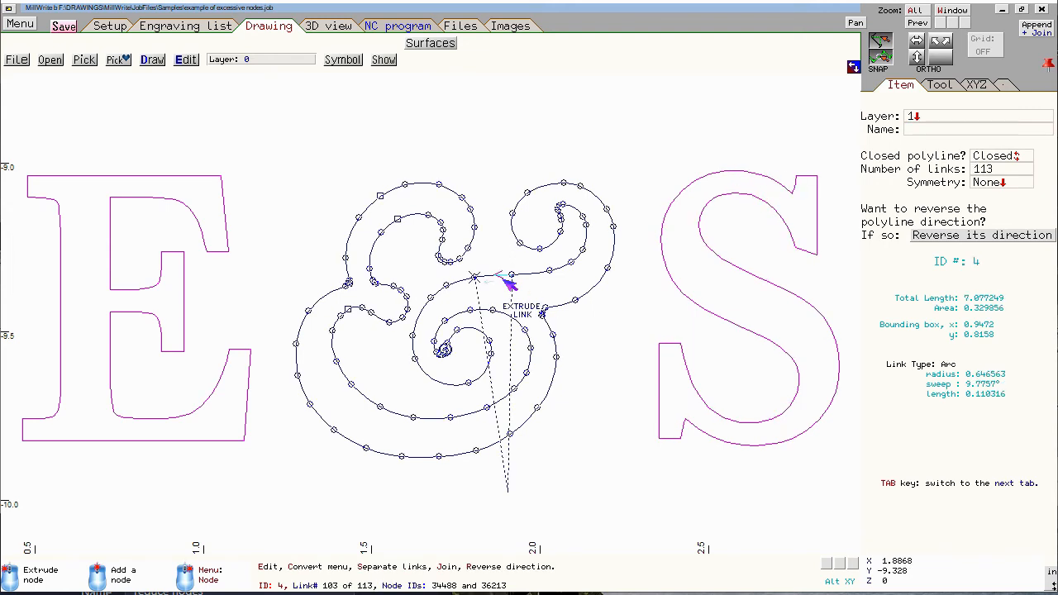
click(223, 256)
key(Escape)
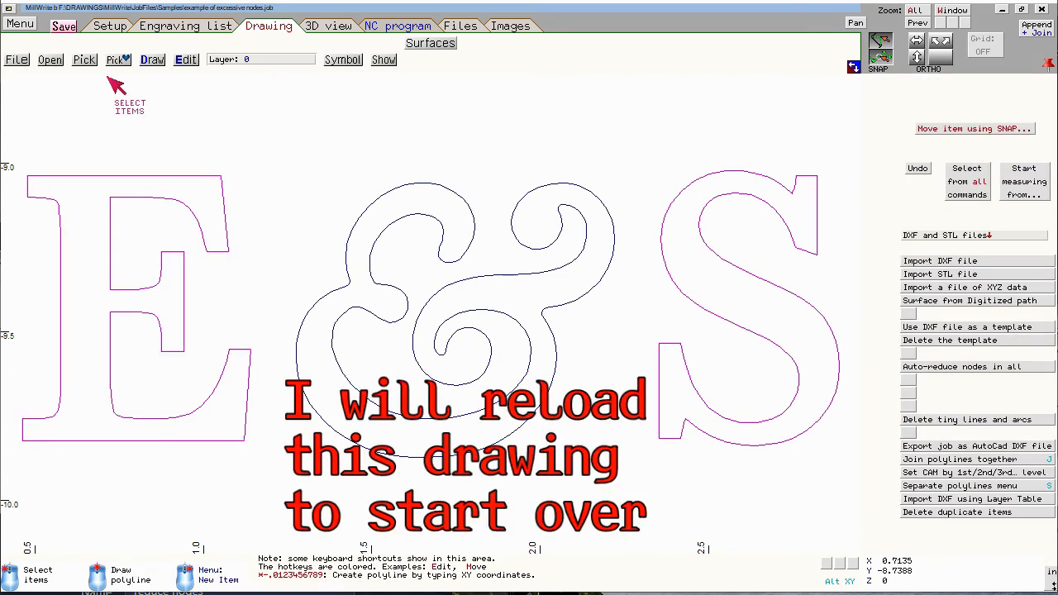
- Reopen the job file "example of excessive nodes", abandoning the modified job without saving it
click(51, 60)
click(118, 78)
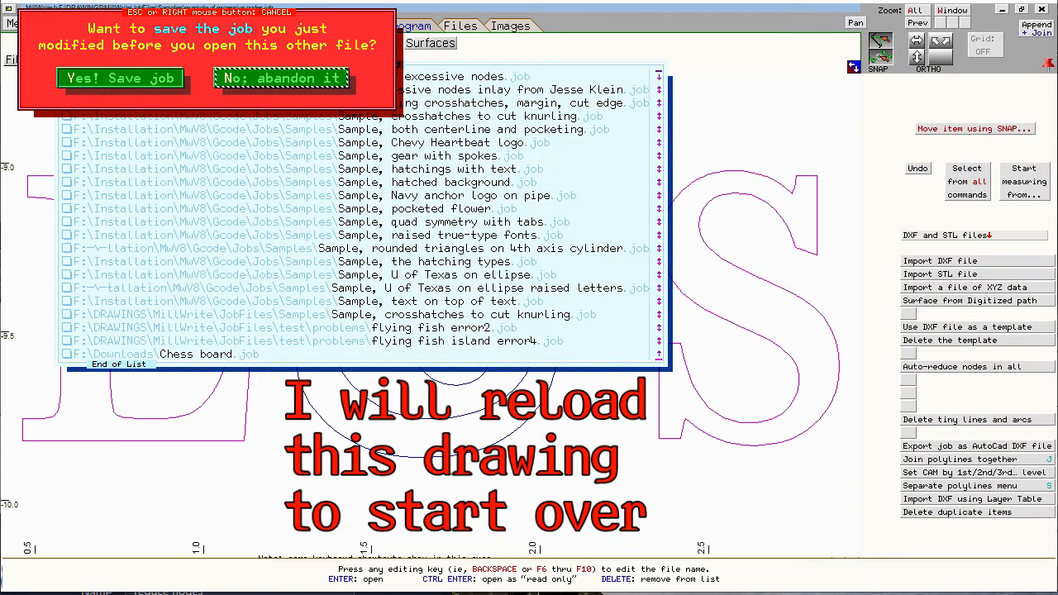
click(272, 79)
scroll(475, 343, up, 2)
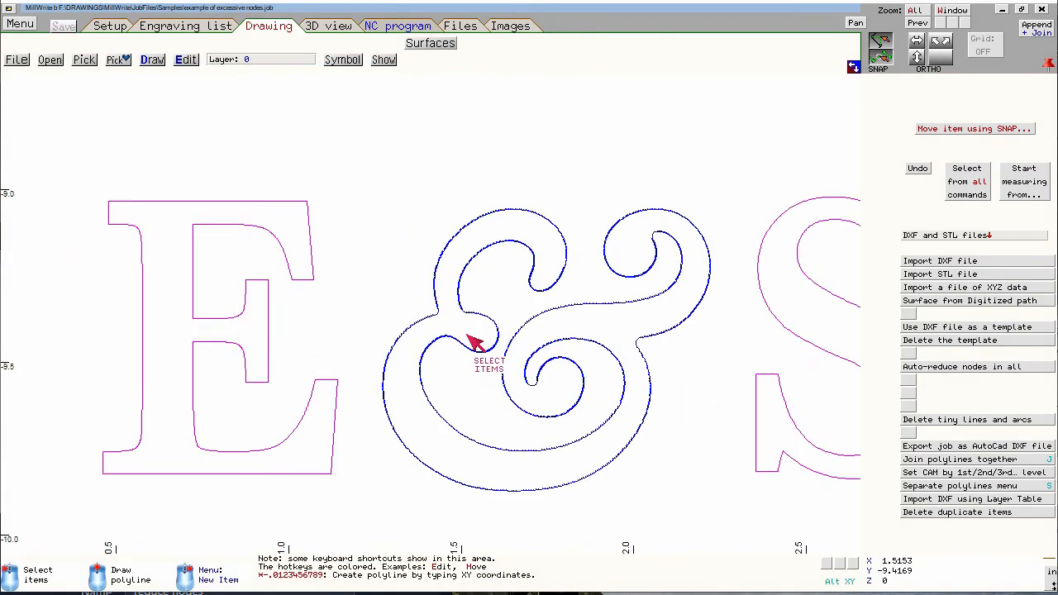
- Run node reduction on the entire drawing with Delete original turned off, checking the E outline's preview first
click(185, 60)
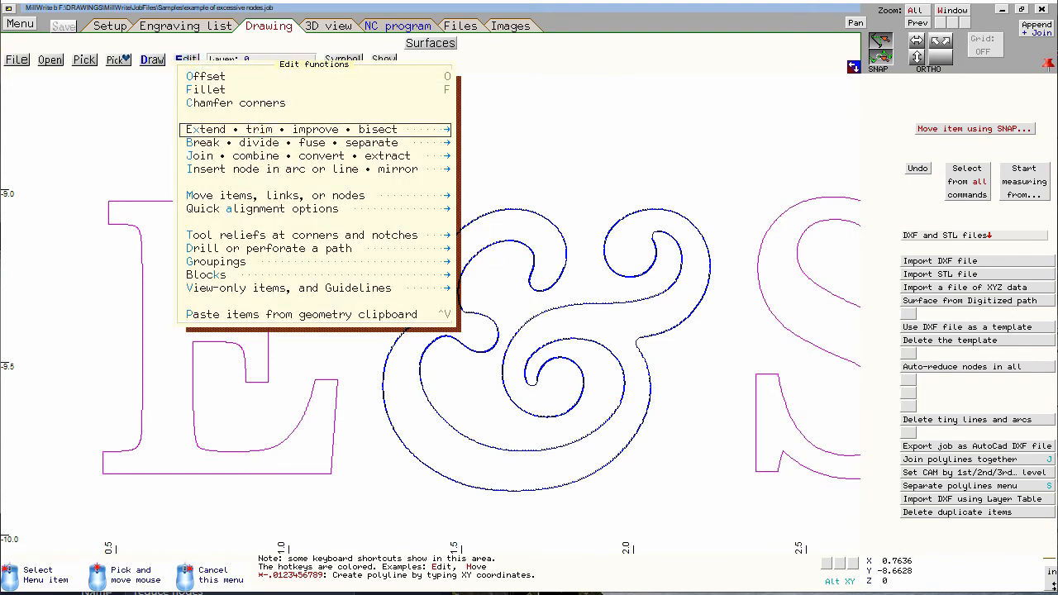
click(233, 130)
click(463, 248)
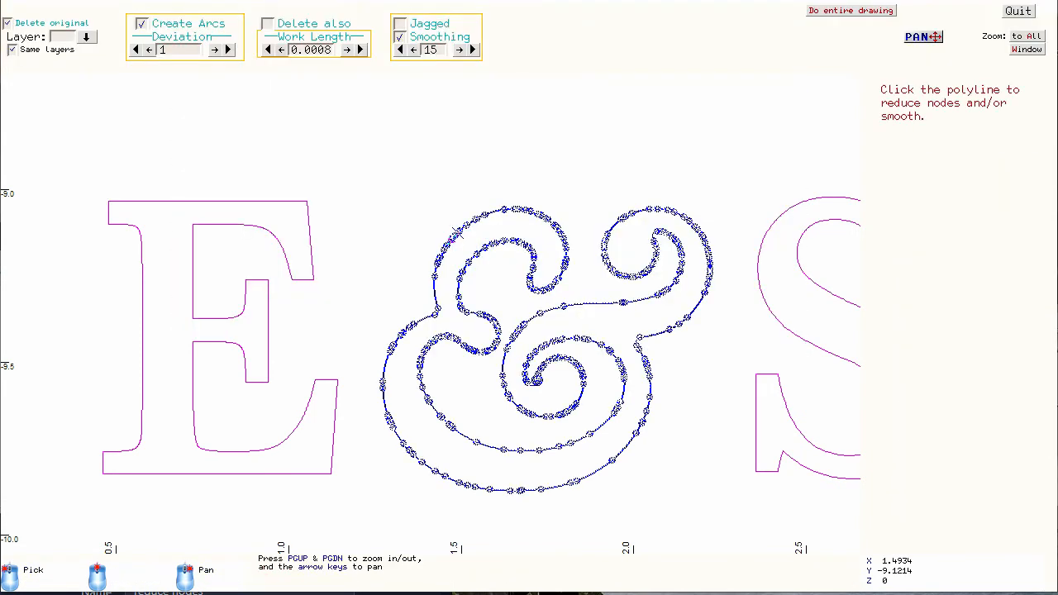
click(33, 24)
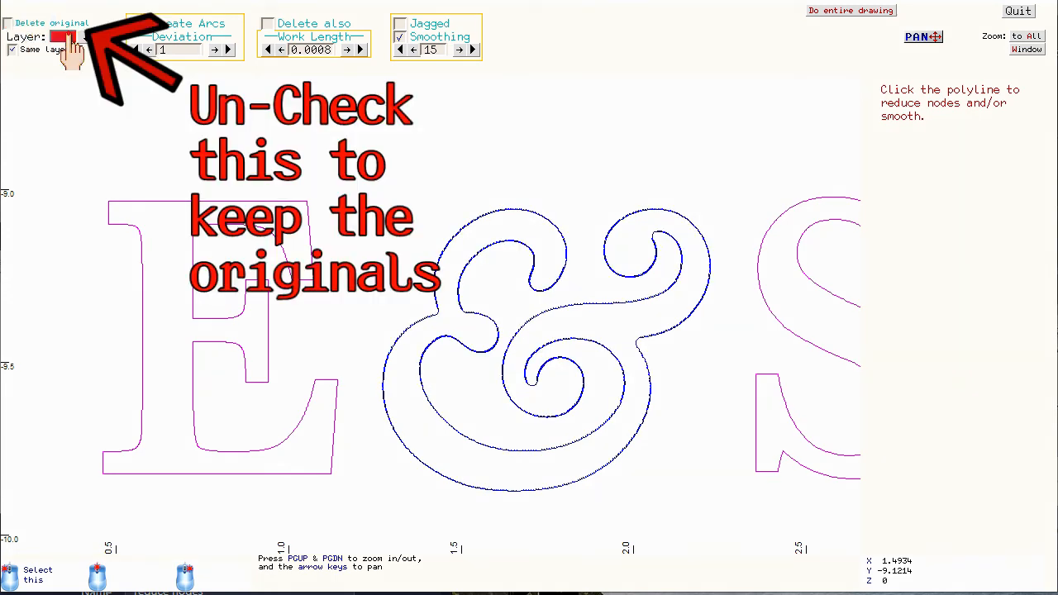
click(307, 203)
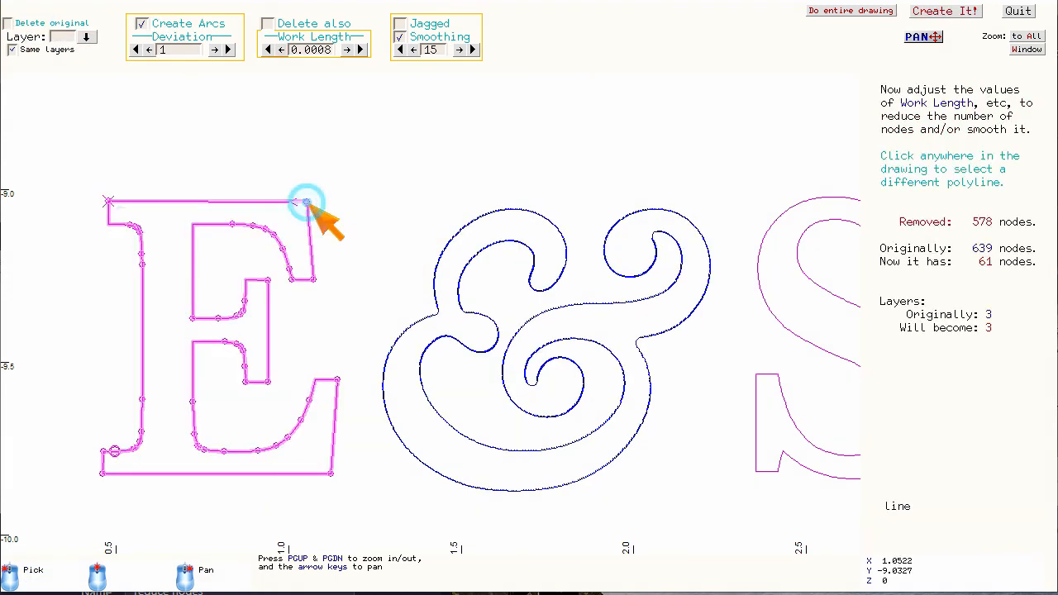
click(843, 12)
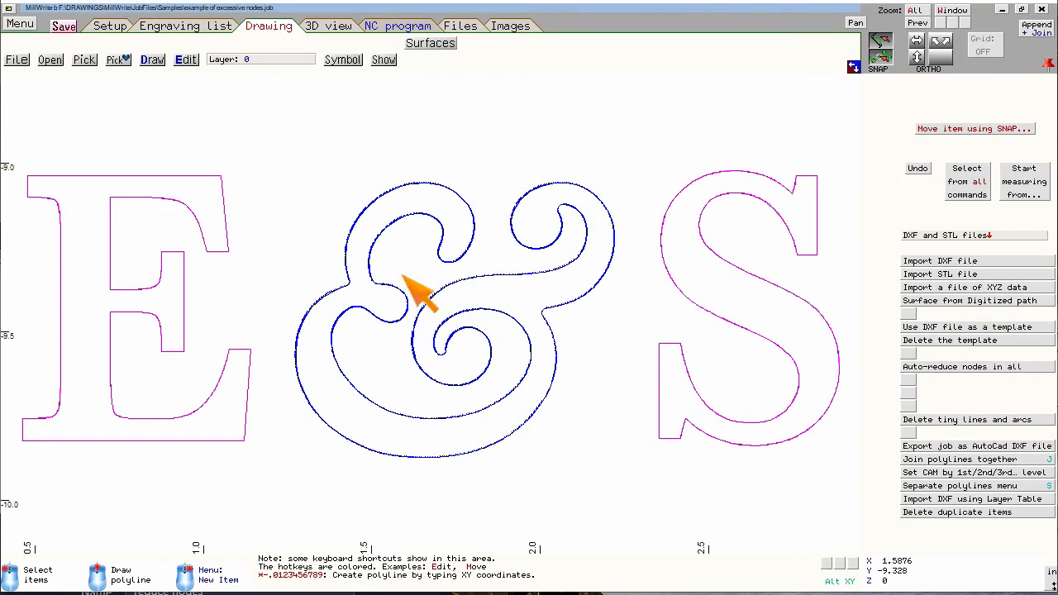
- Move the reduced ampersand's node on the small inner bulb along the original curve to about X 1.5908, Y -9.4574
scroll(420, 288, up, 10)
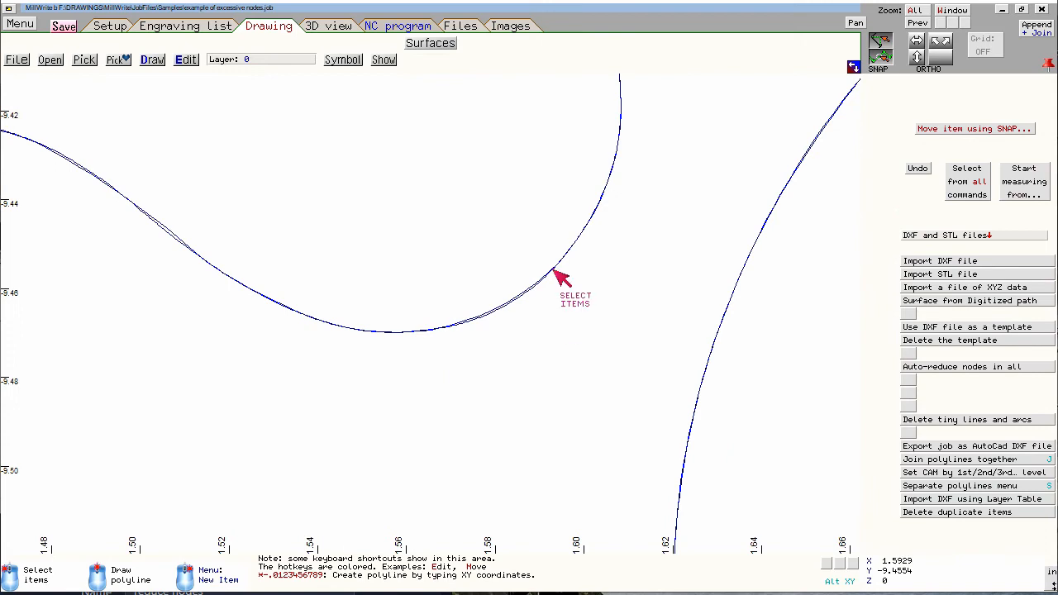
scroll(513, 298, up, 3)
click(464, 315)
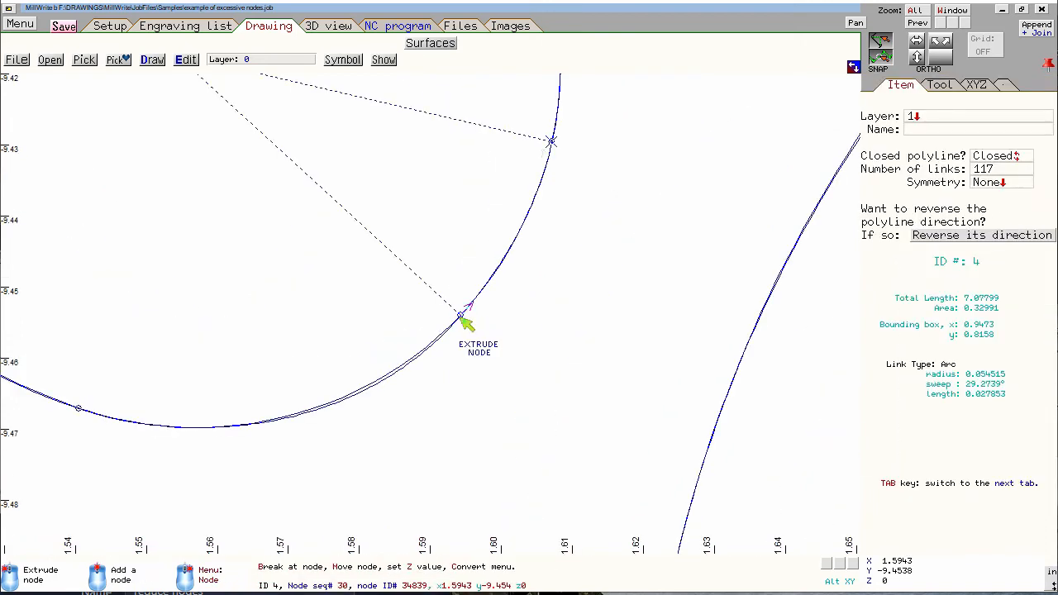
right_click(463, 320)
click(486, 278)
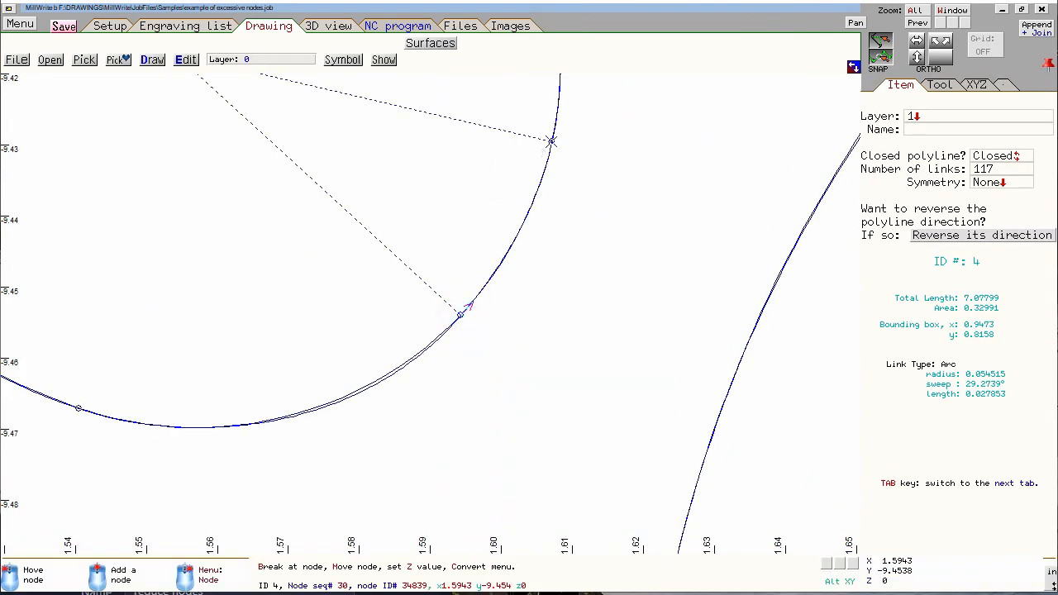
click(465, 319)
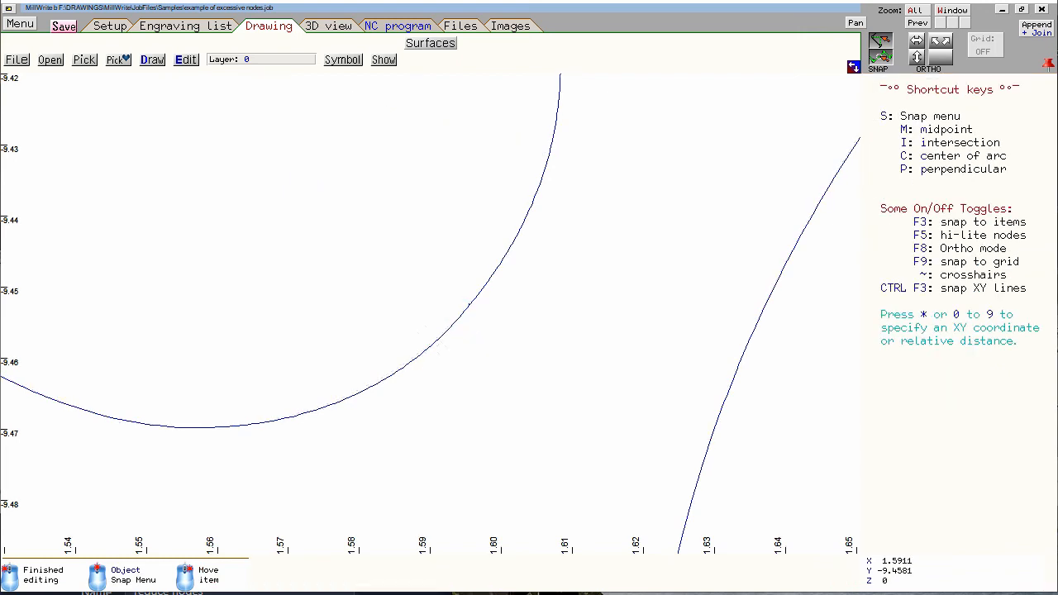
click(436, 340)
click(435, 340)
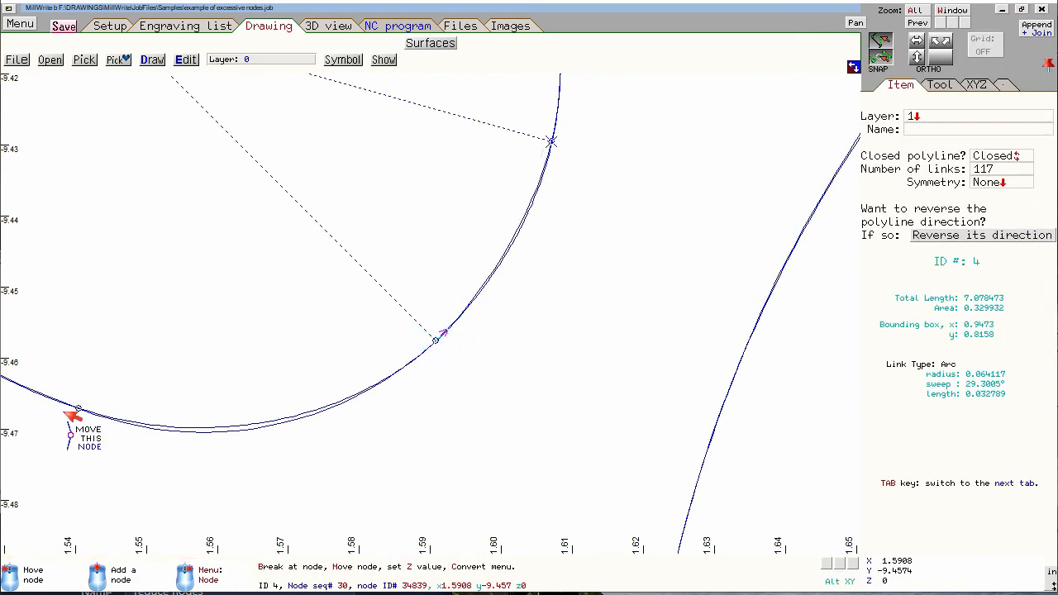
- Flex the arc link below the moved node to match the original curve, passing through about X 1.5625, Y -9.4694
right_click(264, 435)
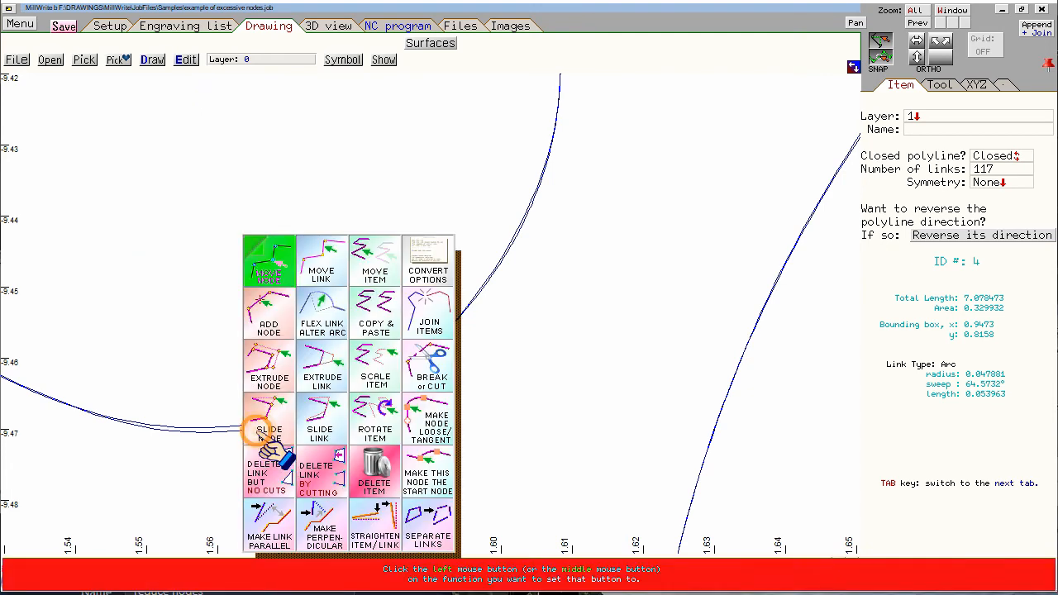
click(308, 323)
click(257, 432)
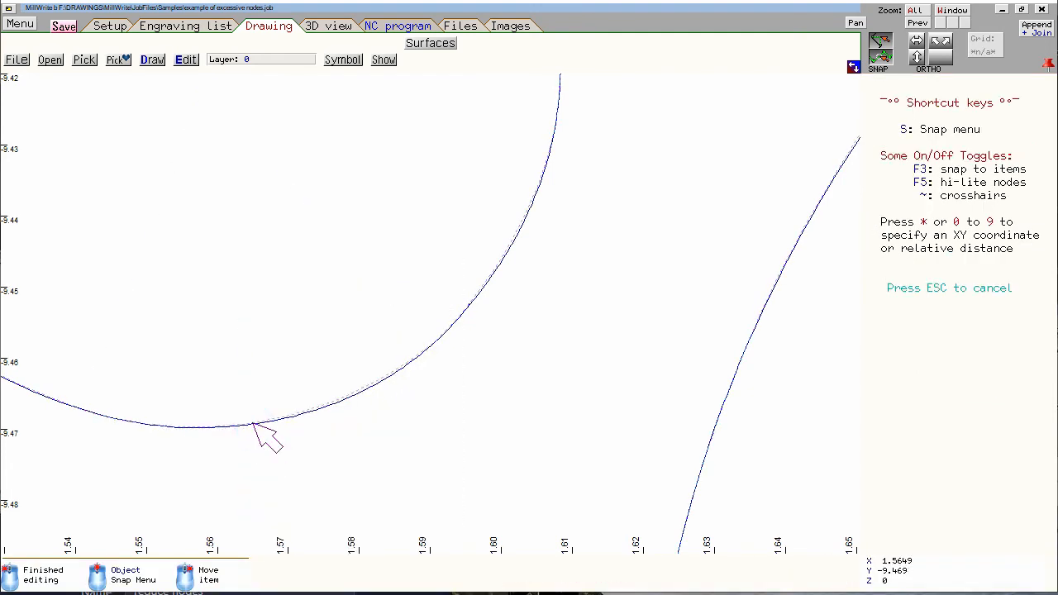
click(256, 431)
click(248, 444)
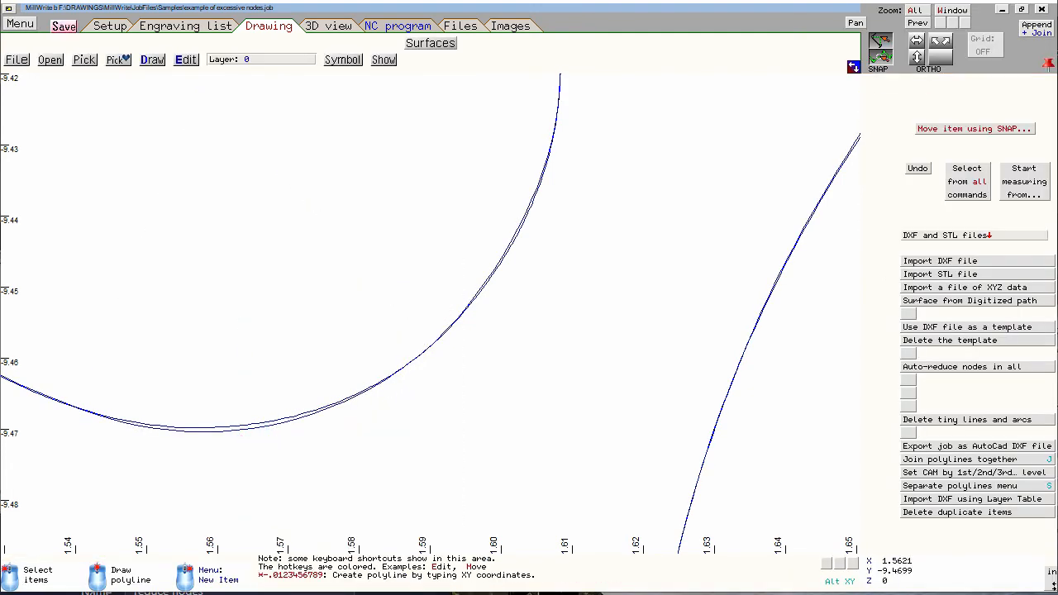
click(244, 432)
click(233, 428)
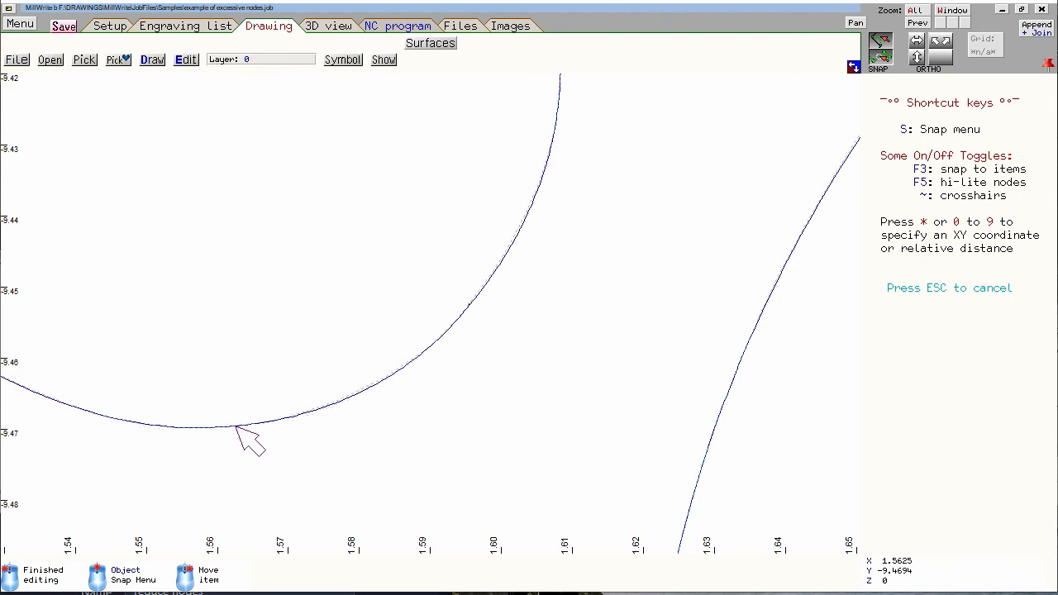
click(235, 427)
scroll(236, 426, down, 3)
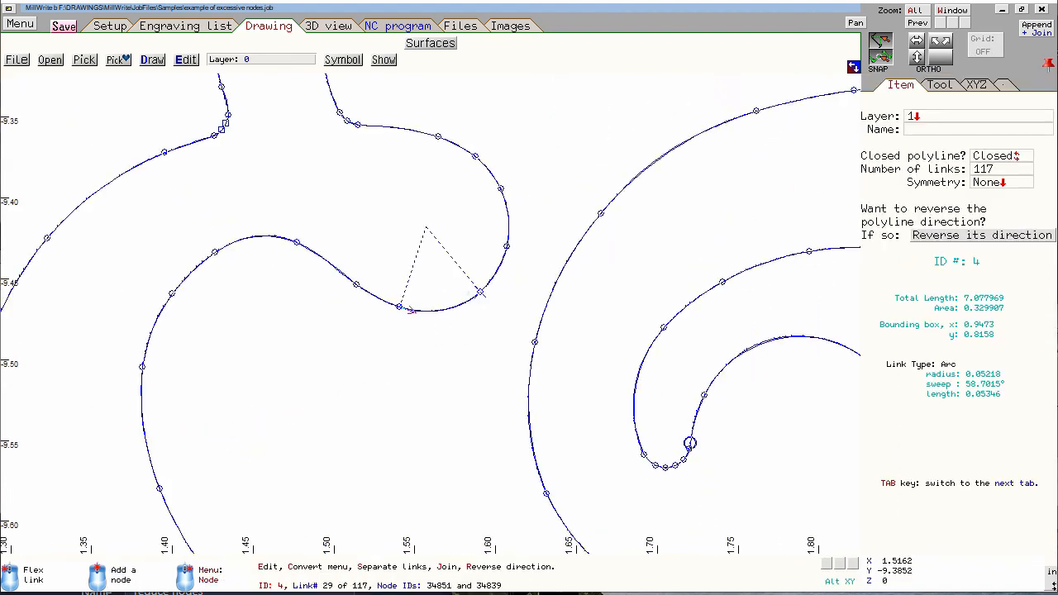
- Delete the View-Only items that hold the original outlines and check the nodes of the remaining ampersand
click(186, 59)
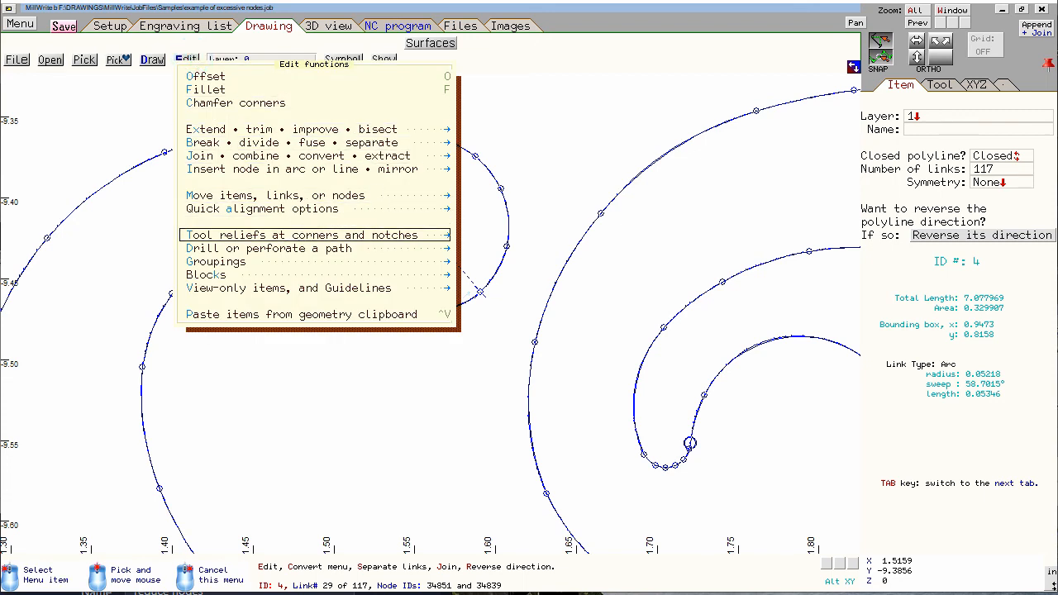
click(277, 288)
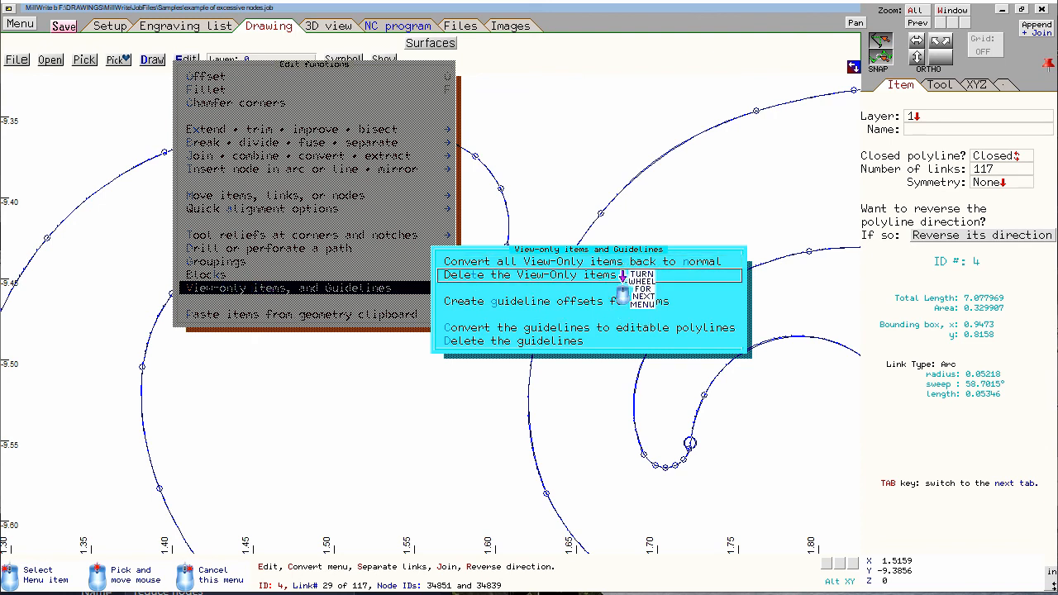
click(509, 275)
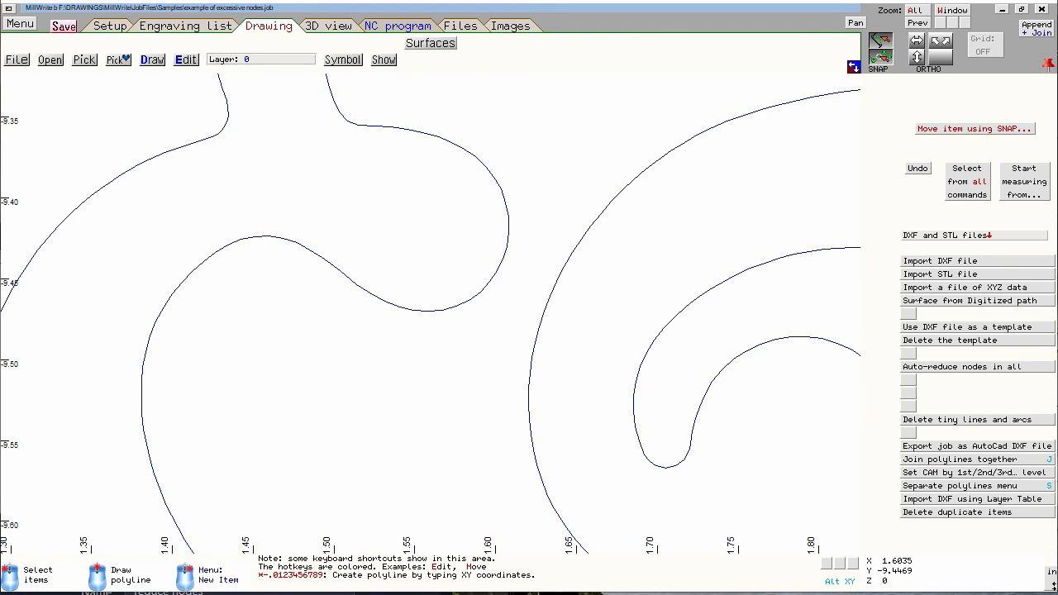
click(491, 290)
scroll(491, 290, down, 3)
scroll(433, 309, down, 3)
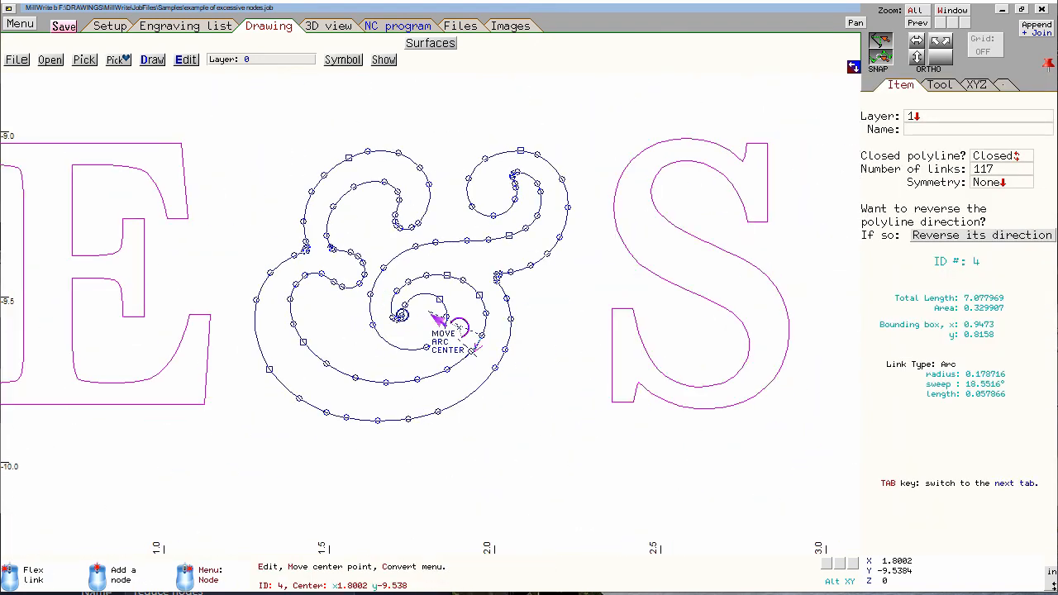